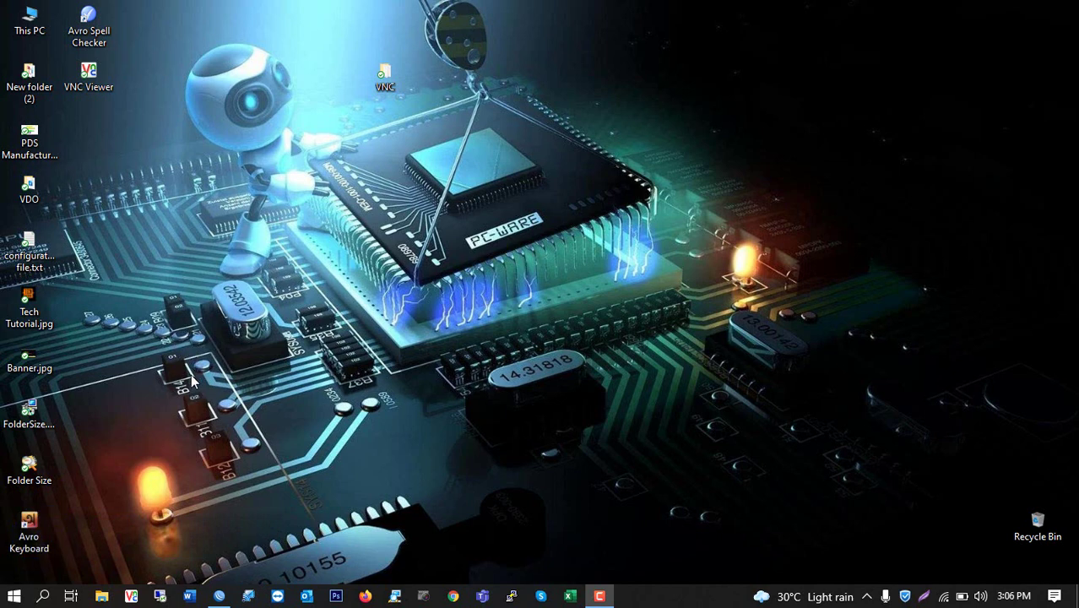
Launch Remote Desktop Connection with mstsc from the Run dialog, then close it
key(super+r)
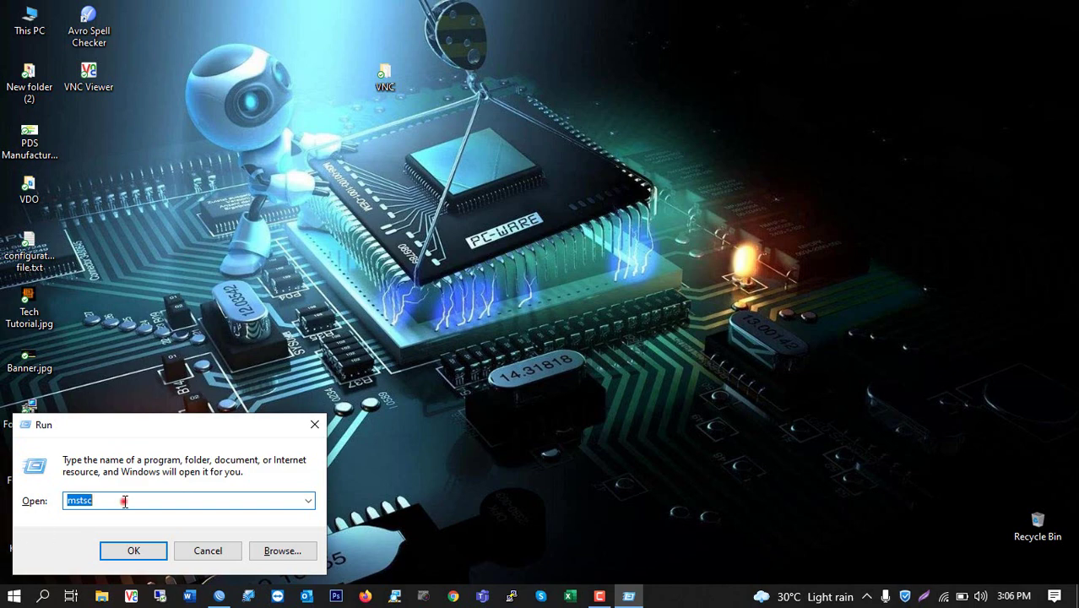
click(123, 502)
text(ms)
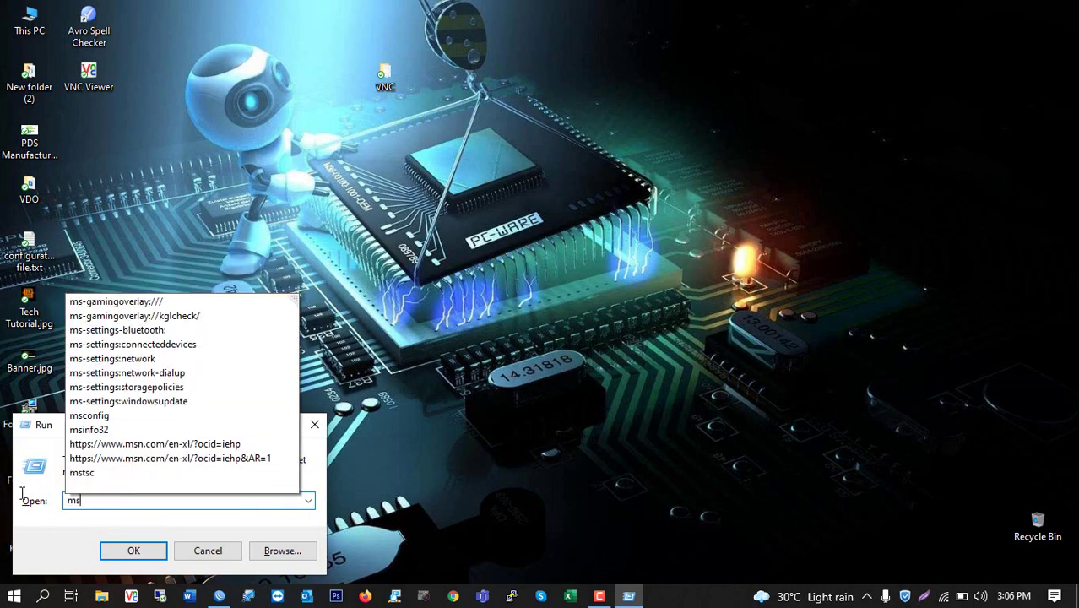
text(tsc)
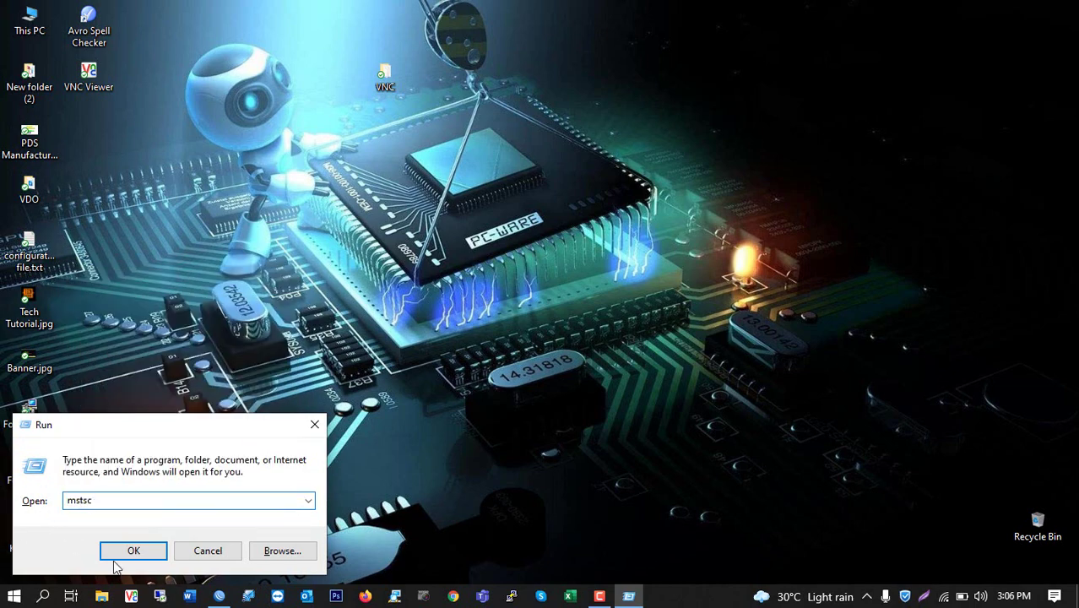
click(134, 551)
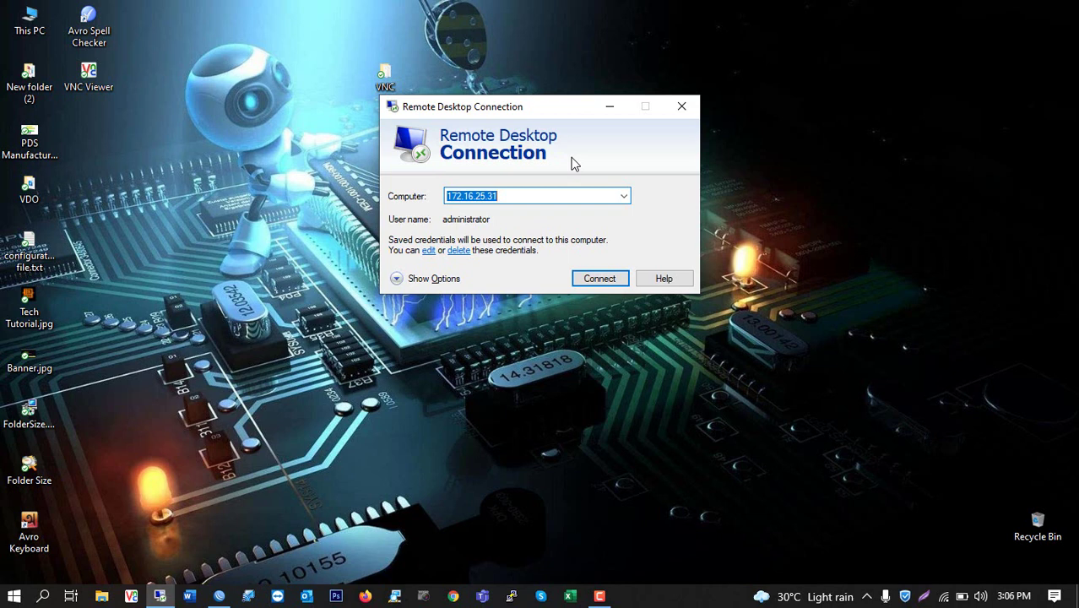
click(681, 106)
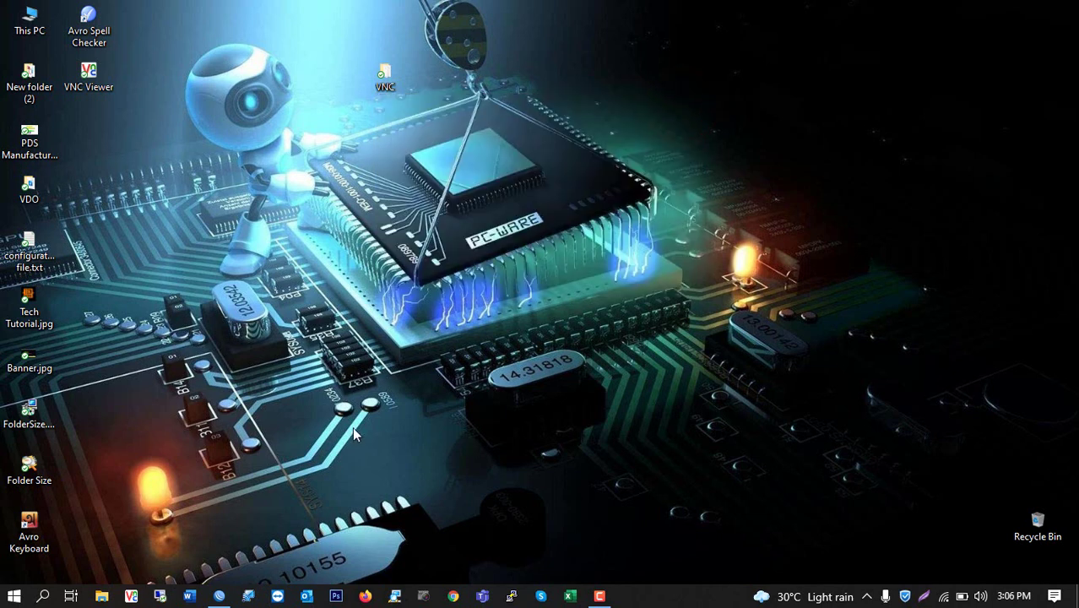
Reopen Remote Desktop Connection from a Start search for 'remote', move it lower, and minimize it
click(43, 596)
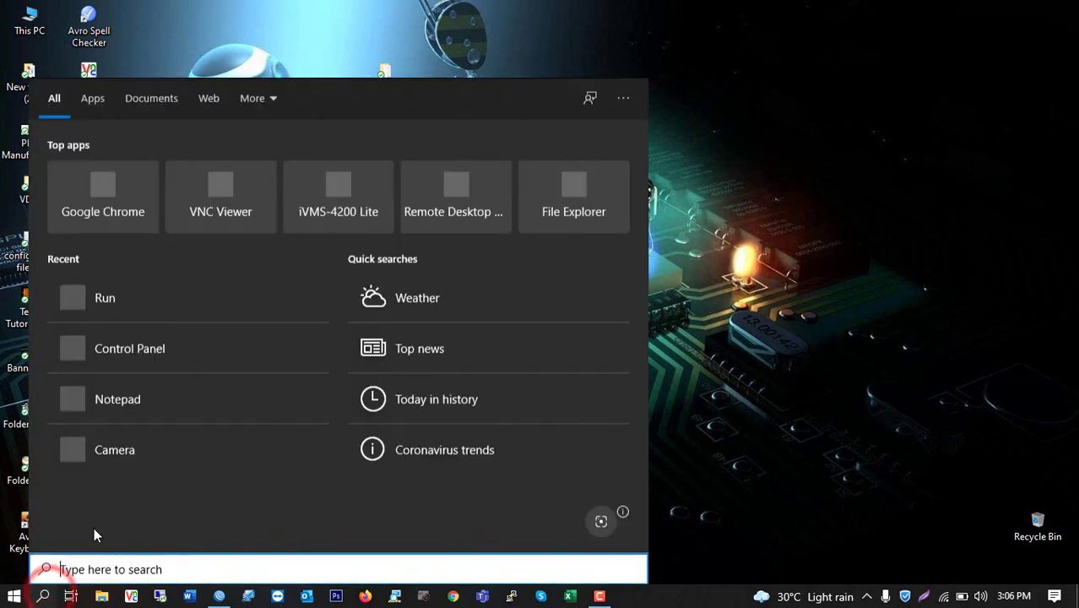
text(remo)
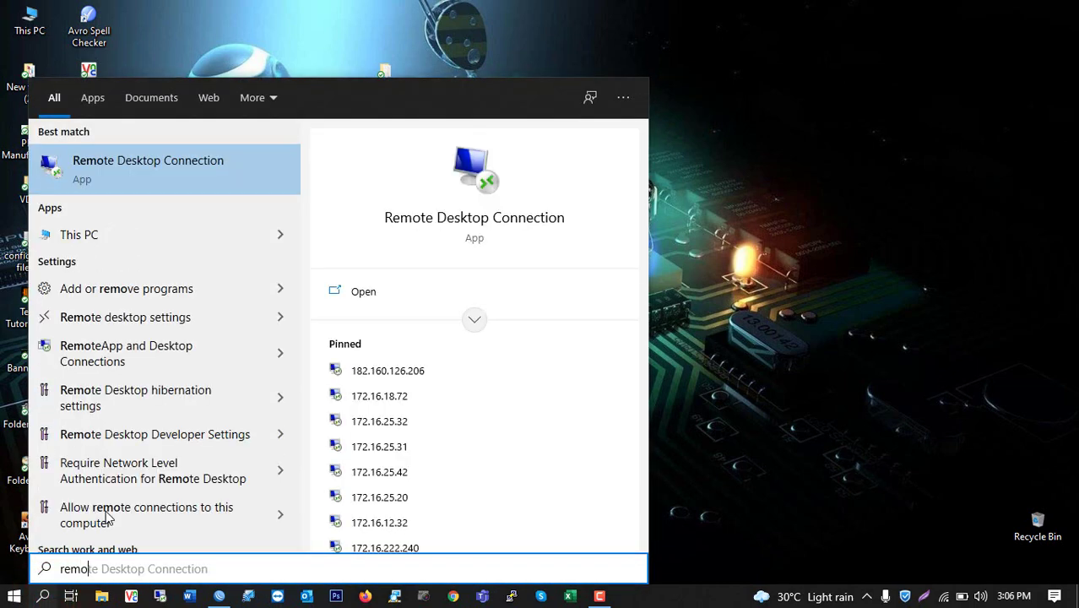
text(te)
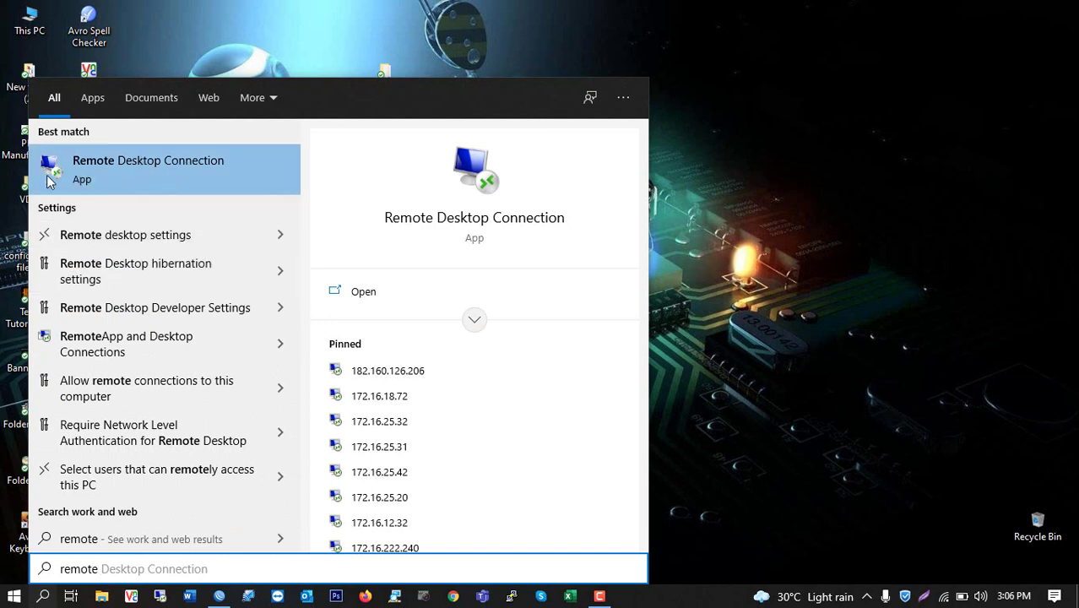
click(154, 161)
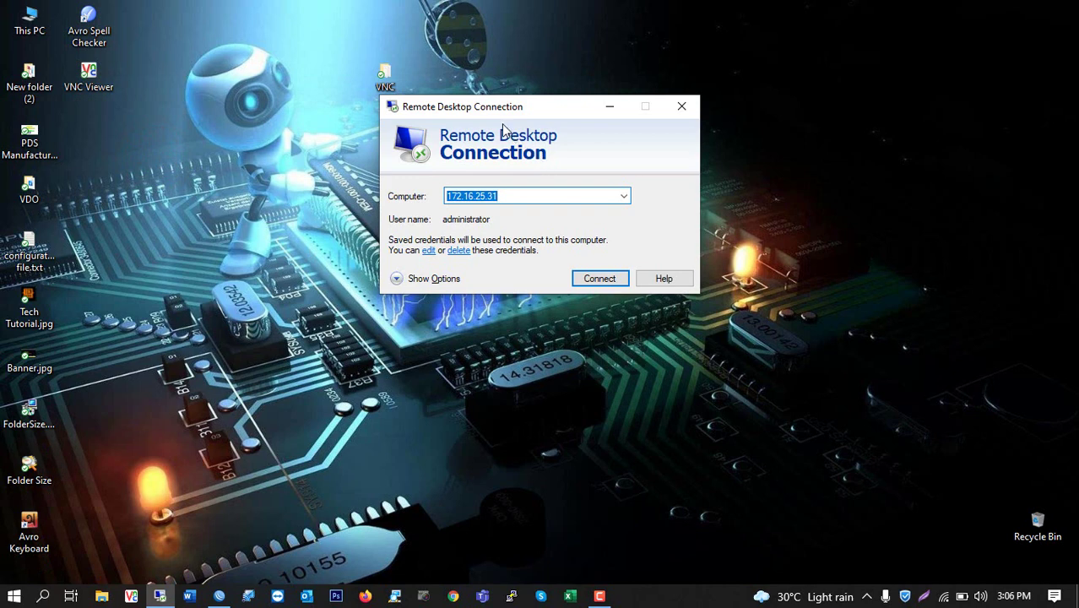
drag(453, 106, 460, 202)
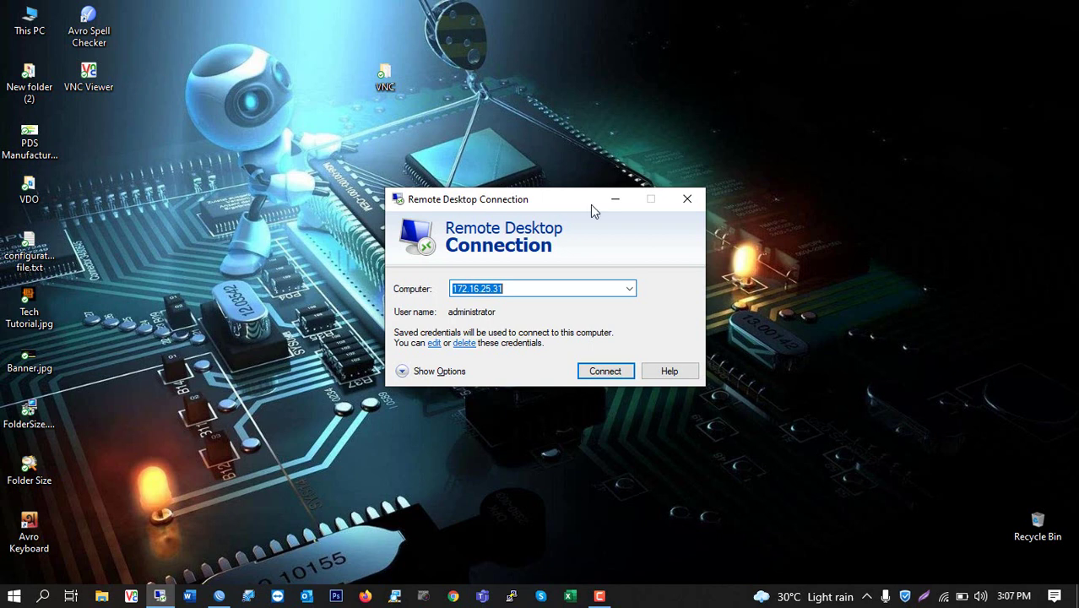
click(616, 200)
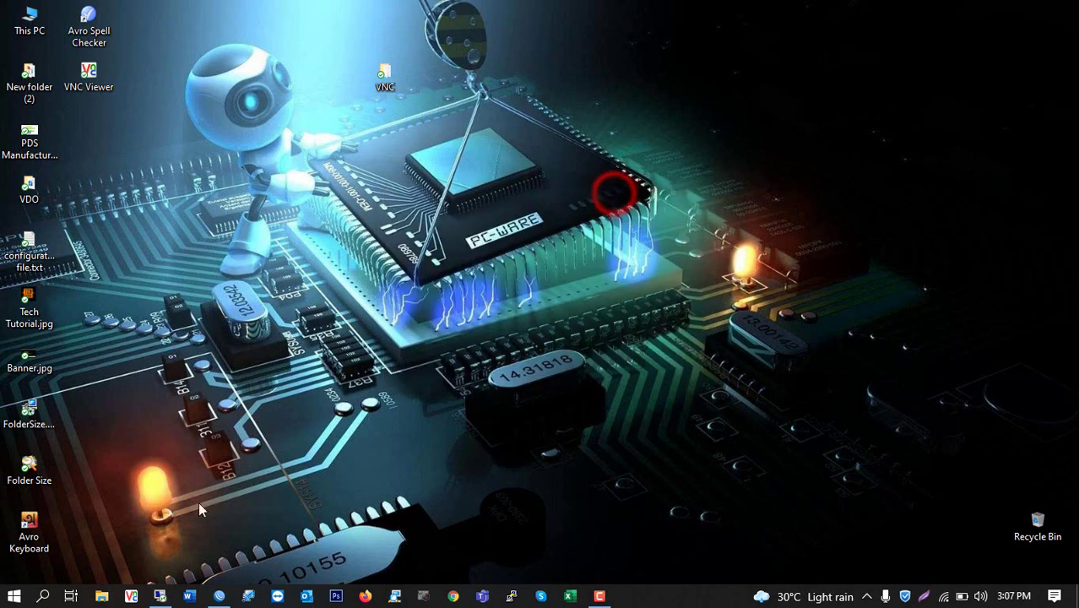
Connect VNC Viewer to 172.16.222.240 and enter the server password
click(132, 597)
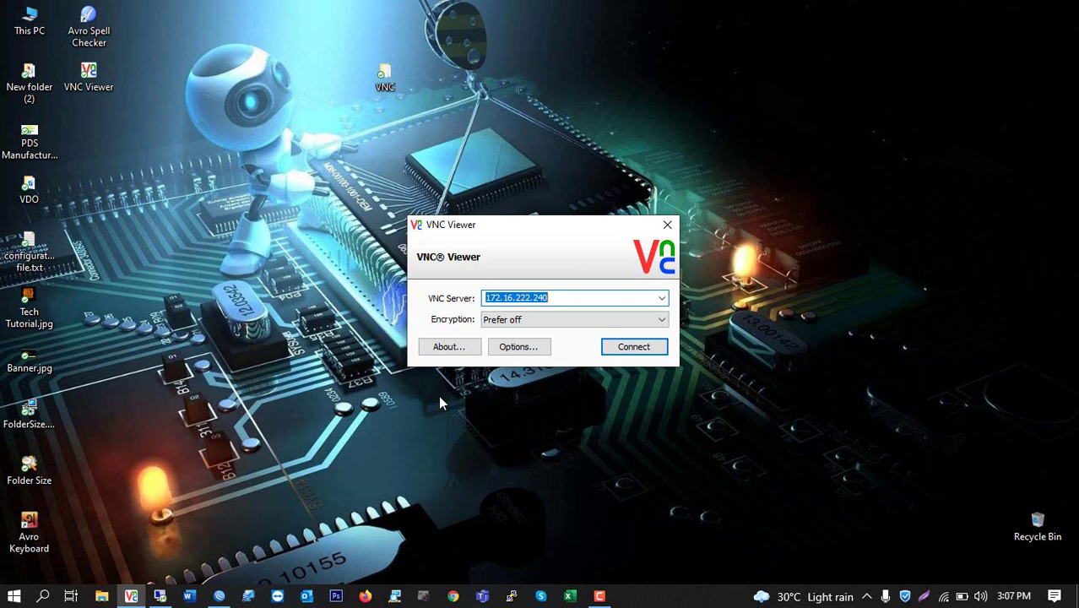
drag(566, 225, 525, 218)
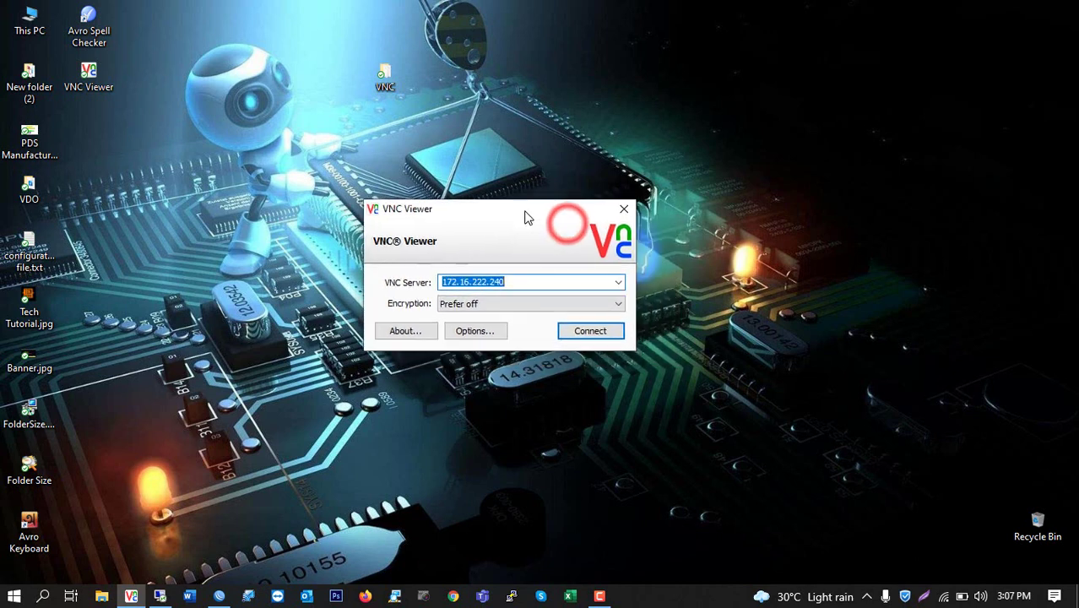
click(590, 331)
text(1)
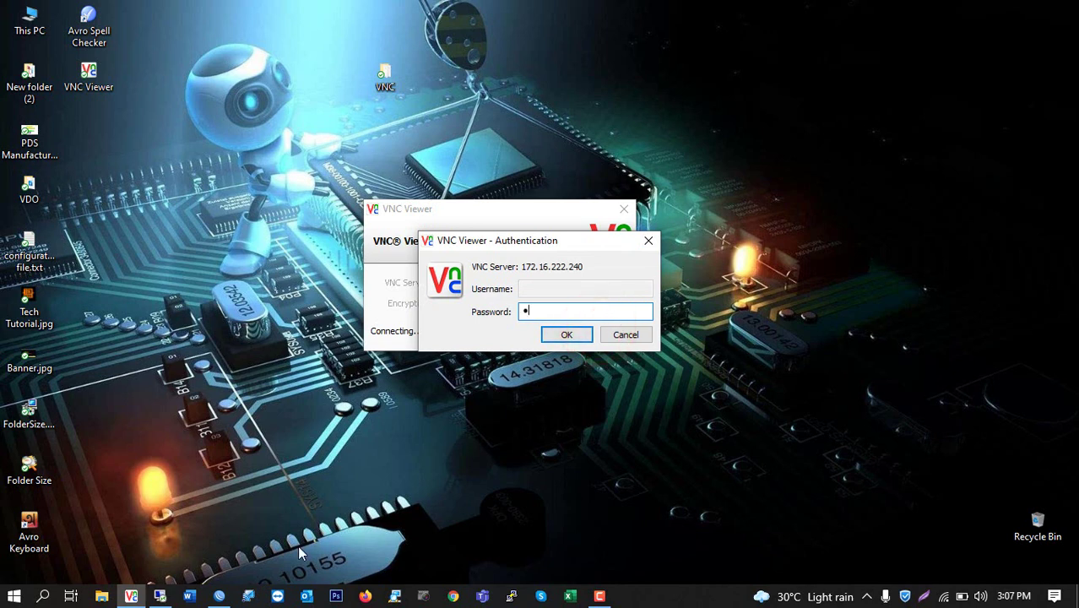
text(********)
key(Return)
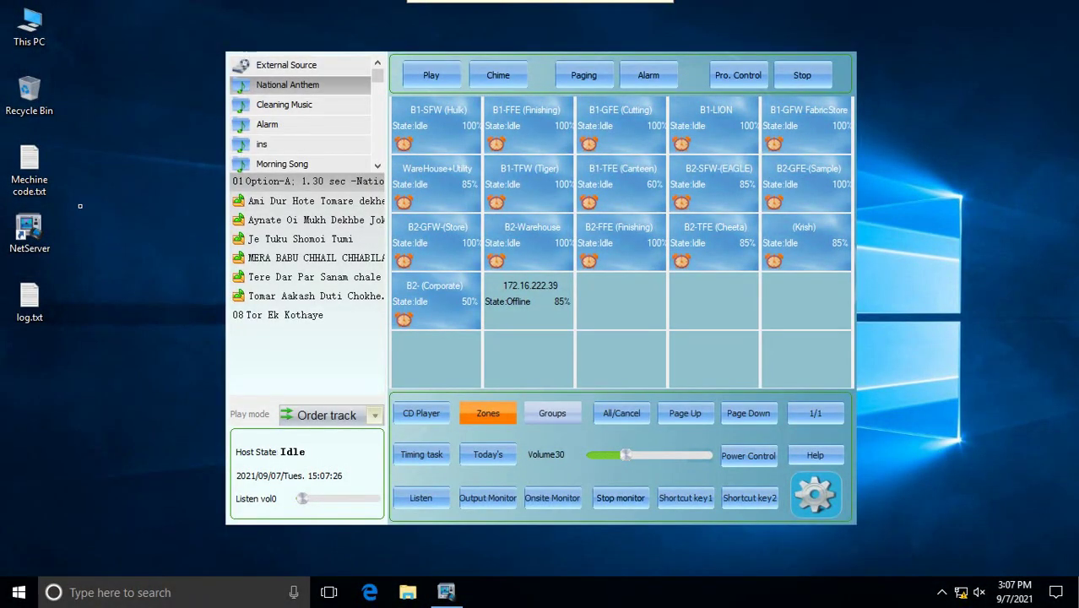
Turn on 'Allow remote connections to this computer' in the remote PC's System Properties and apply it
click(29, 27)
right_click(29, 27)
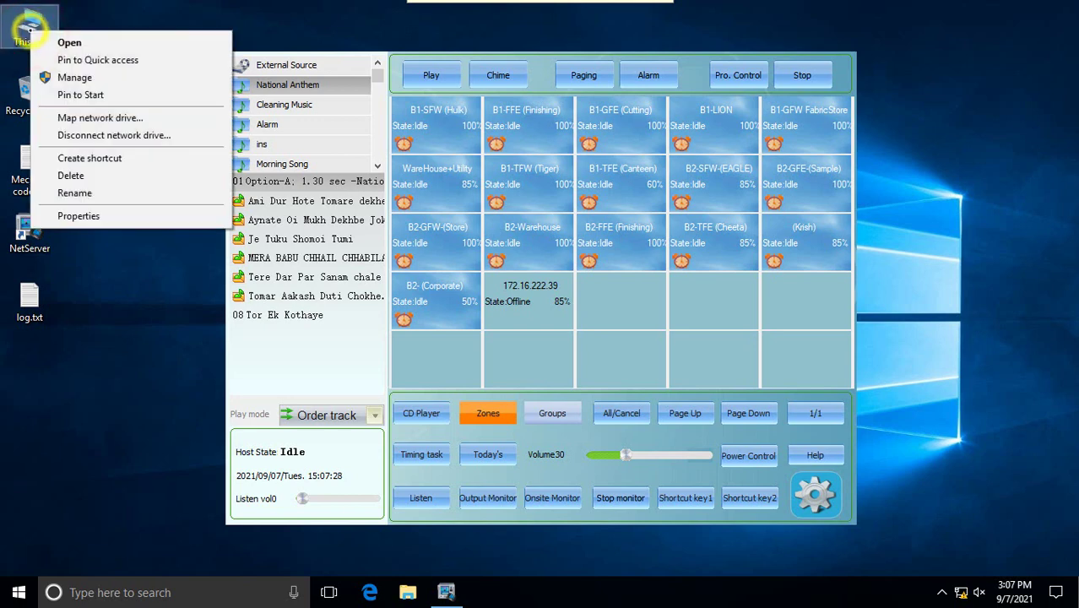
click(74, 218)
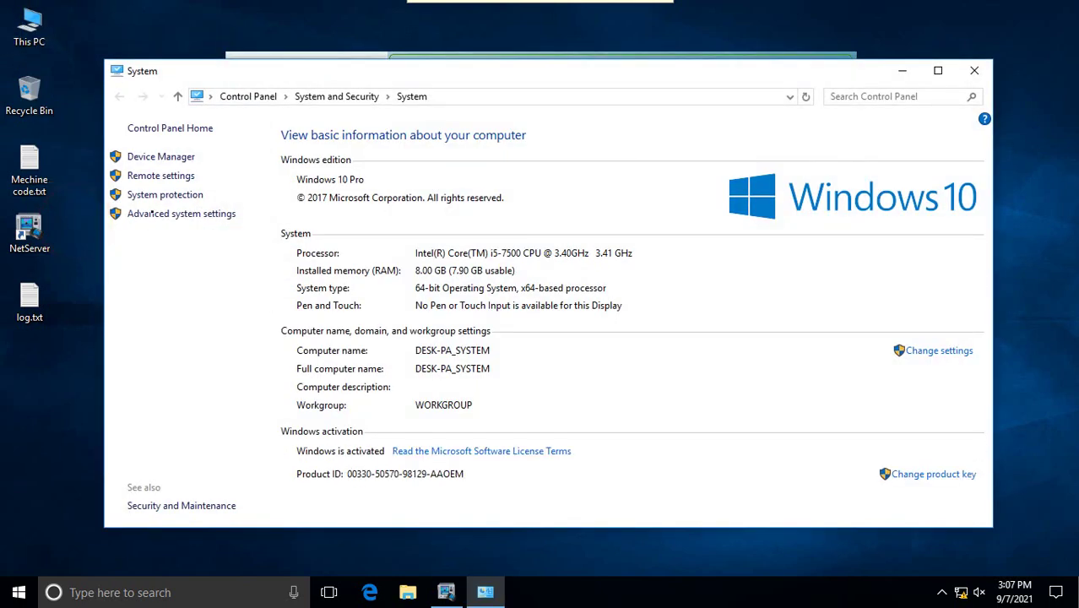
click(160, 176)
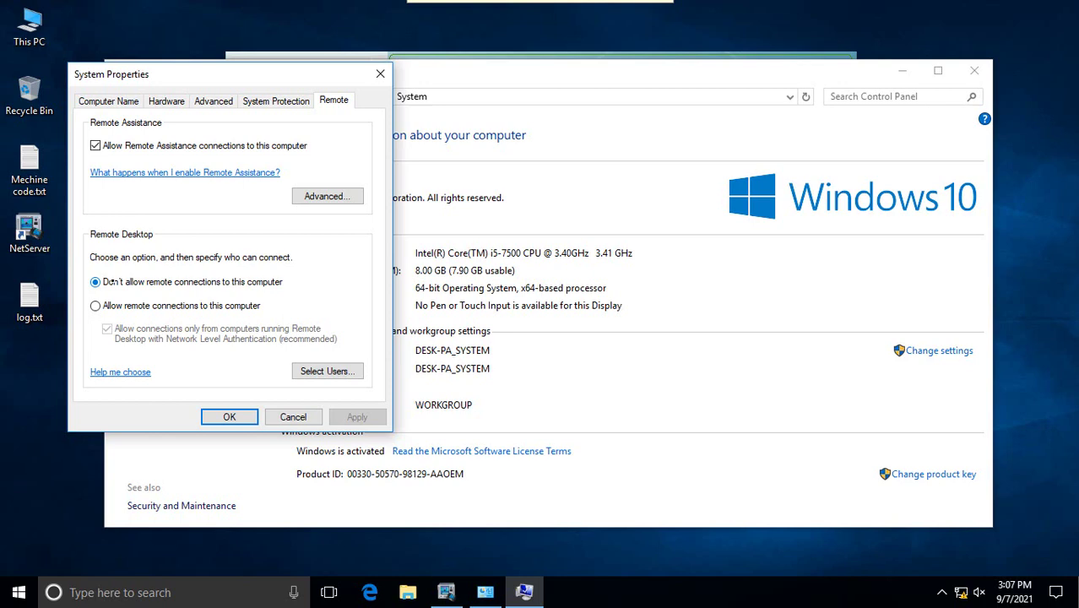
click(96, 306)
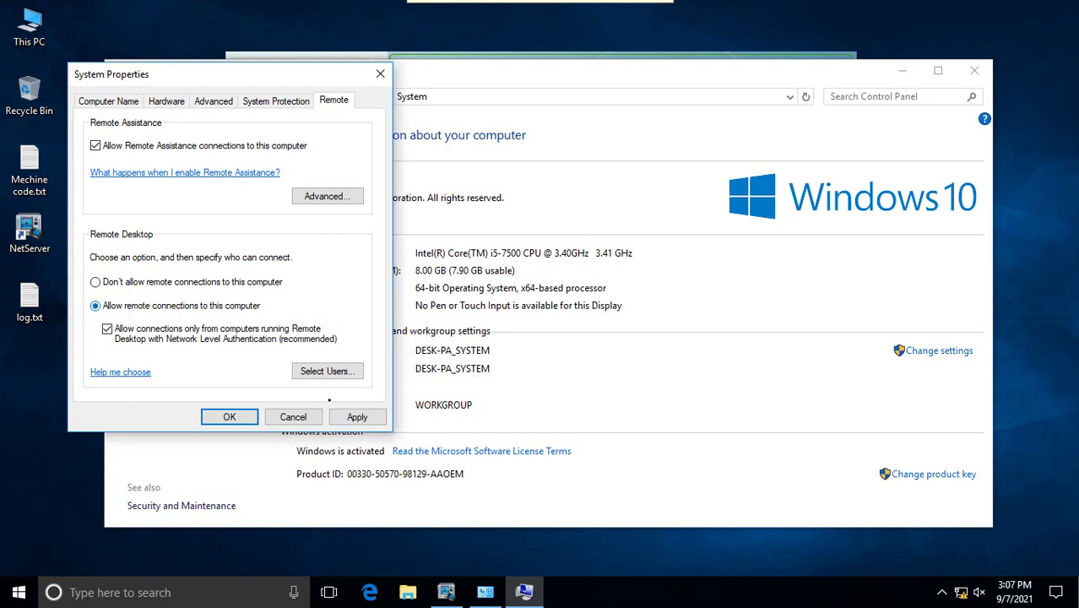
click(359, 419)
click(243, 418)
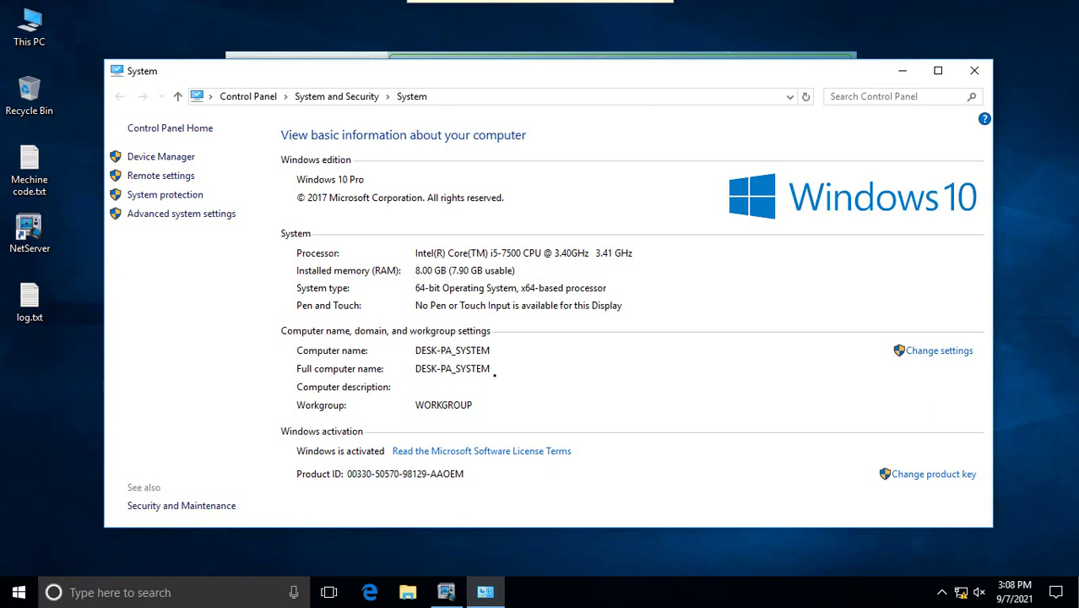
Open a Command Prompt on the remote PC by running cmd
click(58, 359)
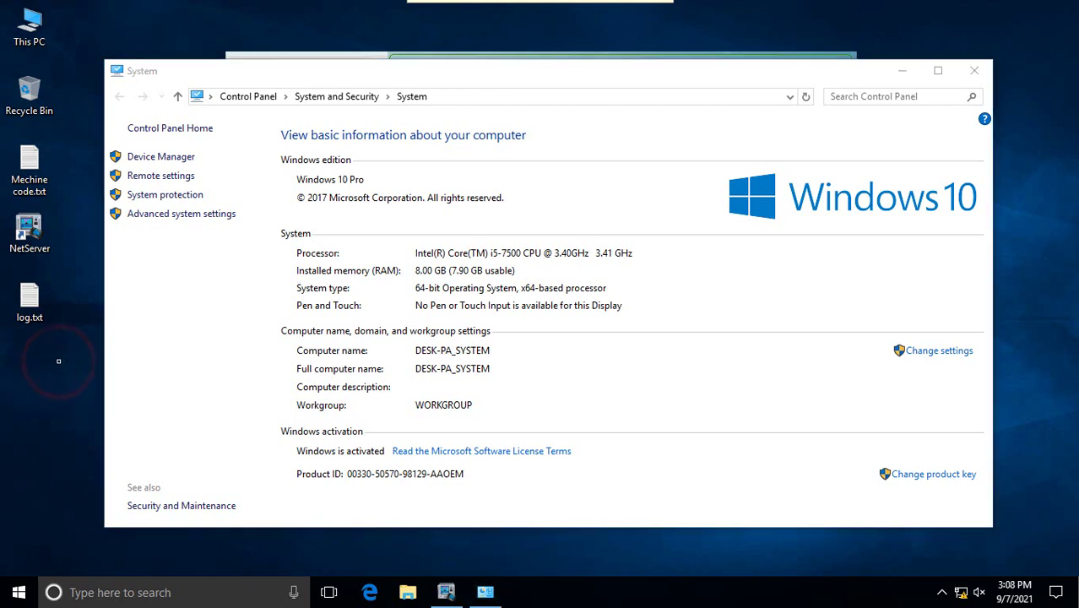
key(super+r)
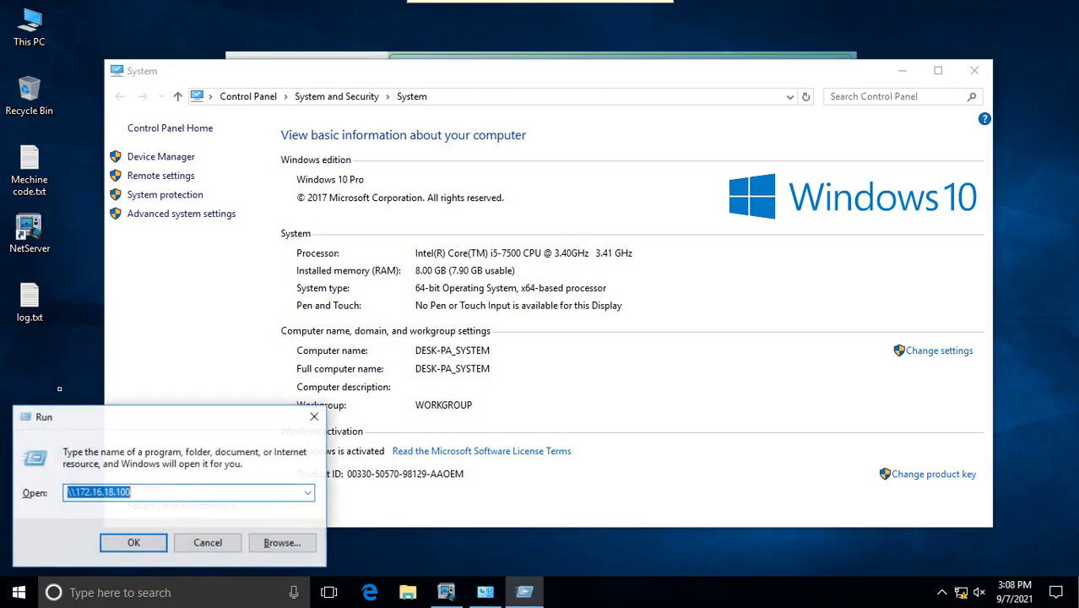
text(run)
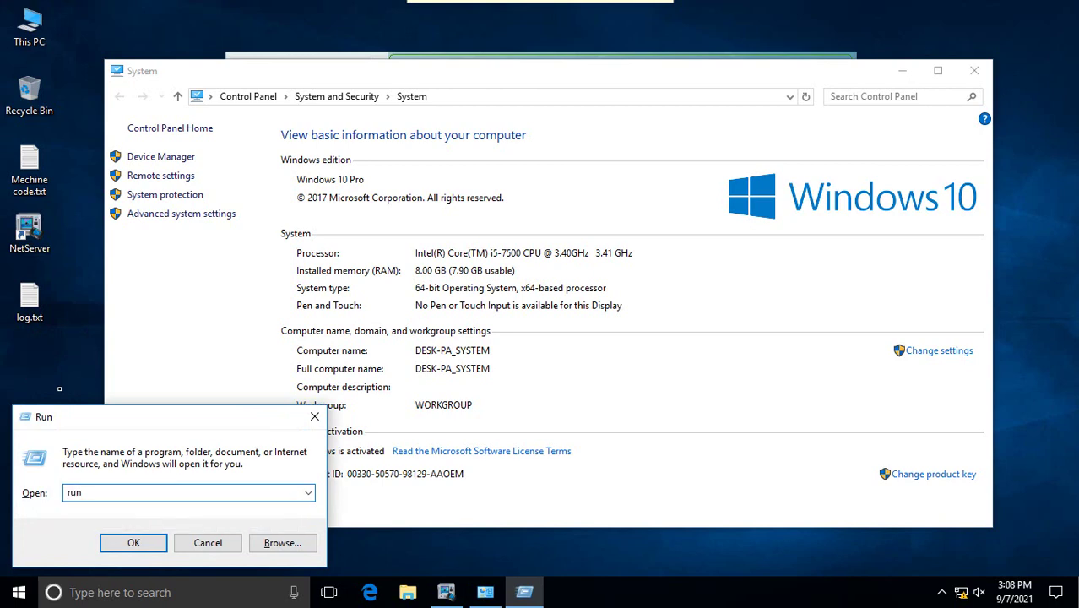
double_click(98, 496)
text(cmd)
key(Return)
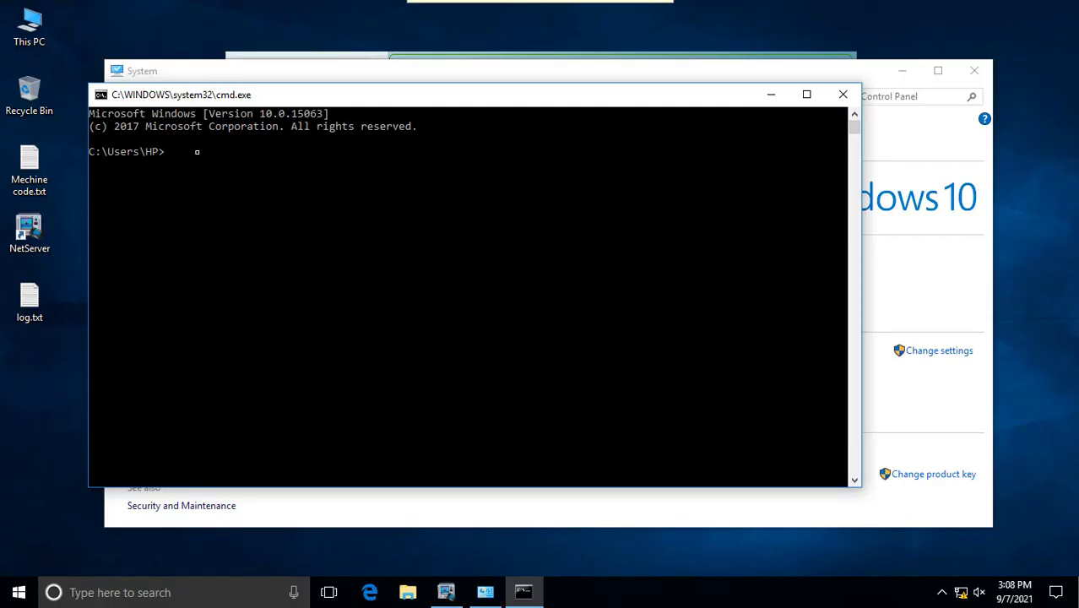
Run ipconfig, copy the IPv4 address 172.16.222.240, and close the console
text(ipconfig)
key(Return)
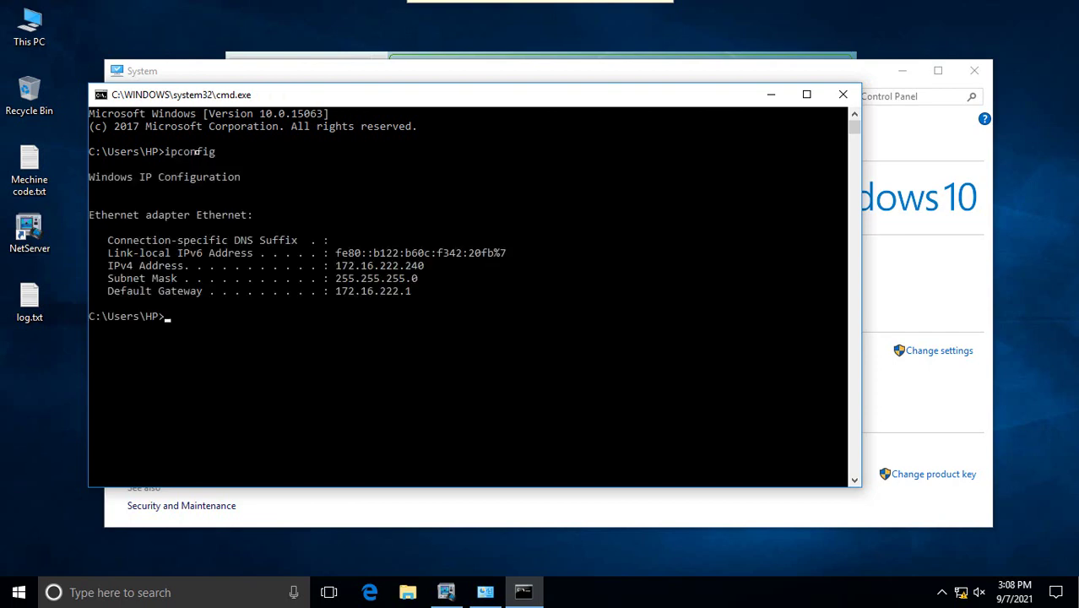
drag(433, 267, 110, 266)
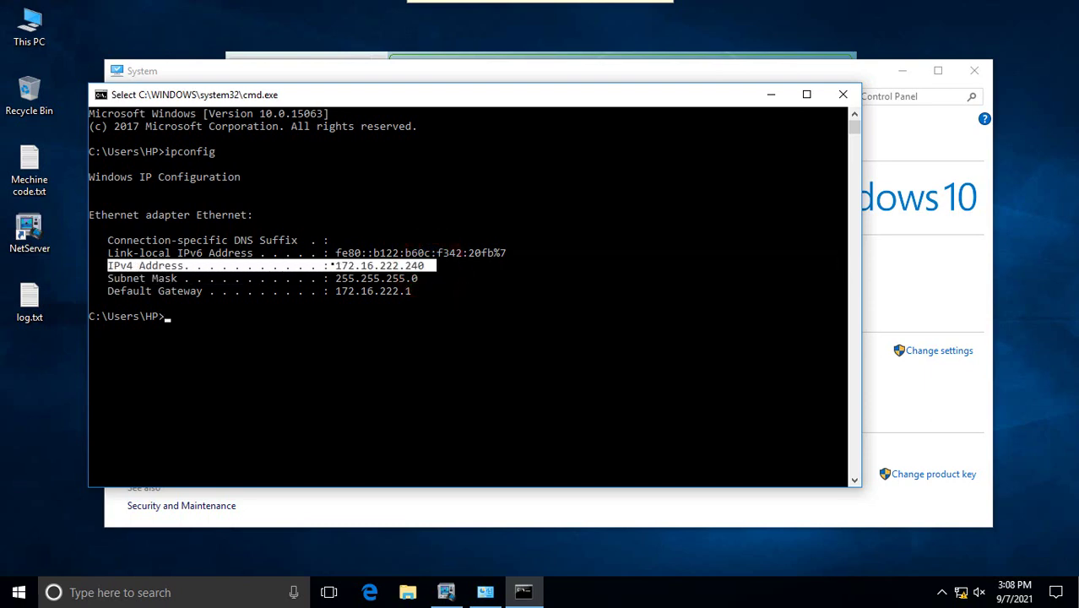
mouse_move(334, 266)
mouse_down()
mouse_move(432, 266)
mouse_move(336, 266)
mouse_up()
right_click(432, 266)
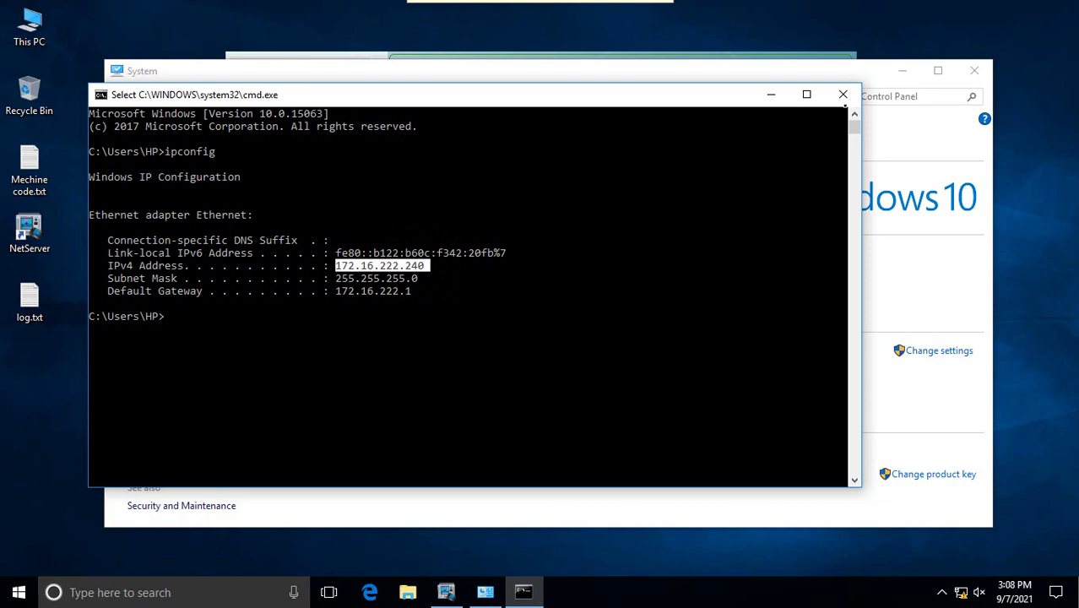
click(846, 95)
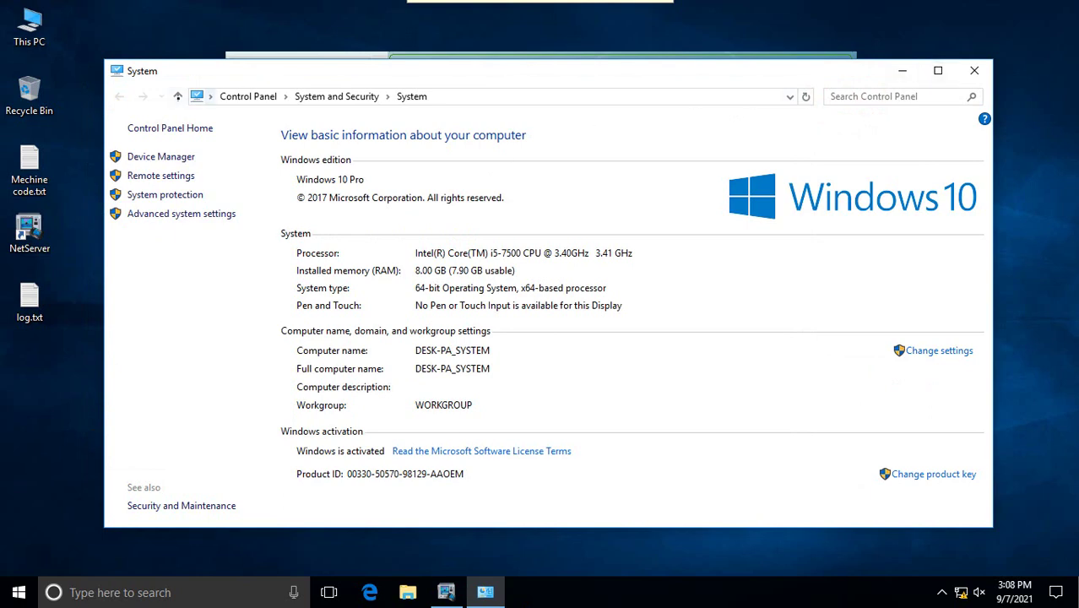
Close the Control Panel window and open Computer Management via This PC > Manage
click(178, 97)
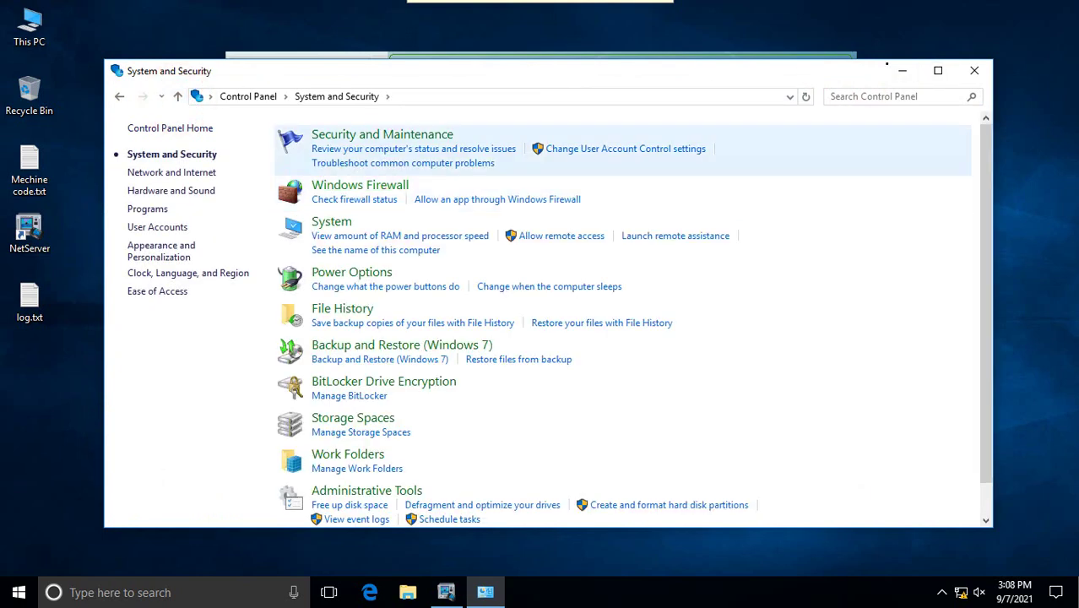
click(977, 71)
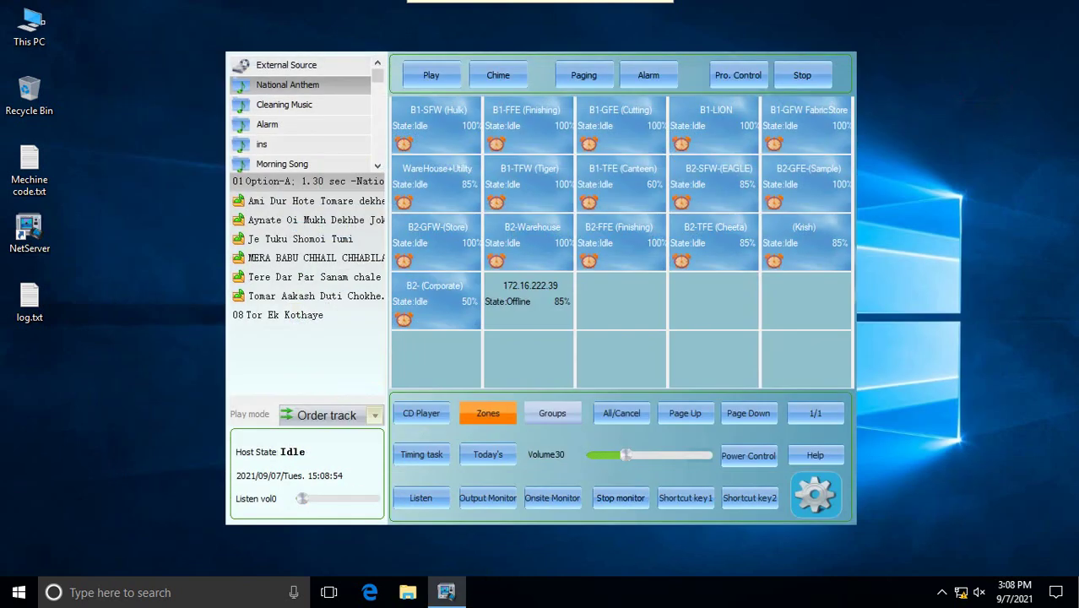
right_click(38, 24)
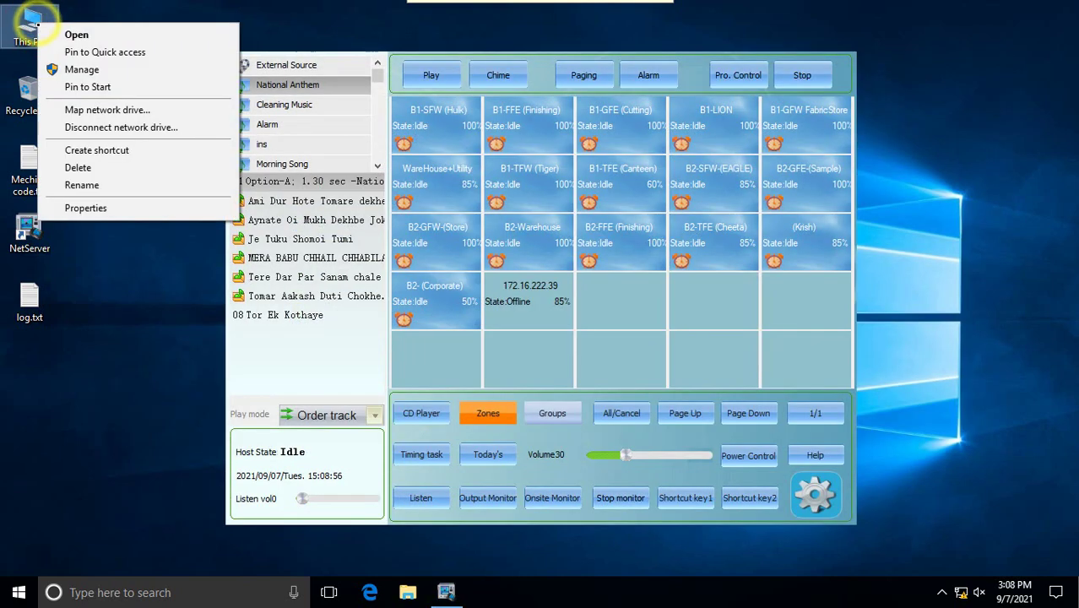
click(110, 71)
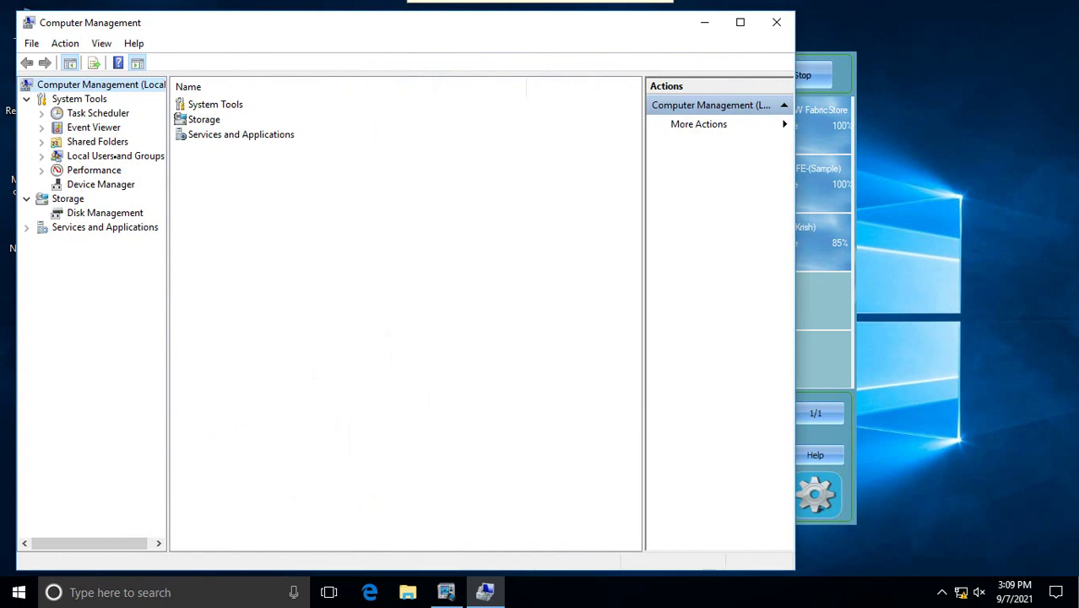
Inspect the HP and Administrator accounts under Local Users and Groups > Users, then close Computer Management
click(115, 156)
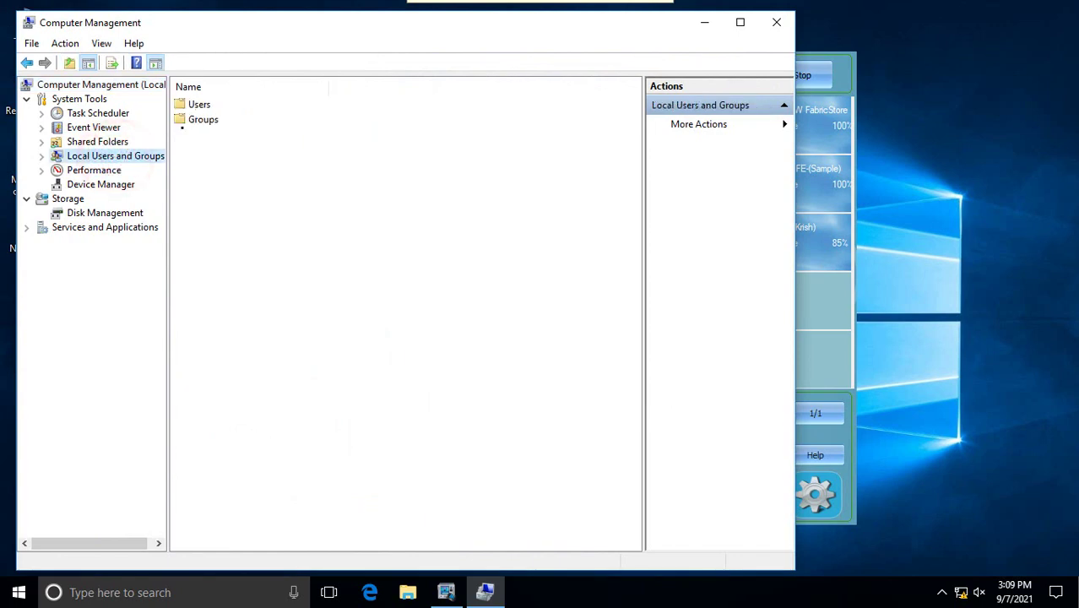
double_click(198, 103)
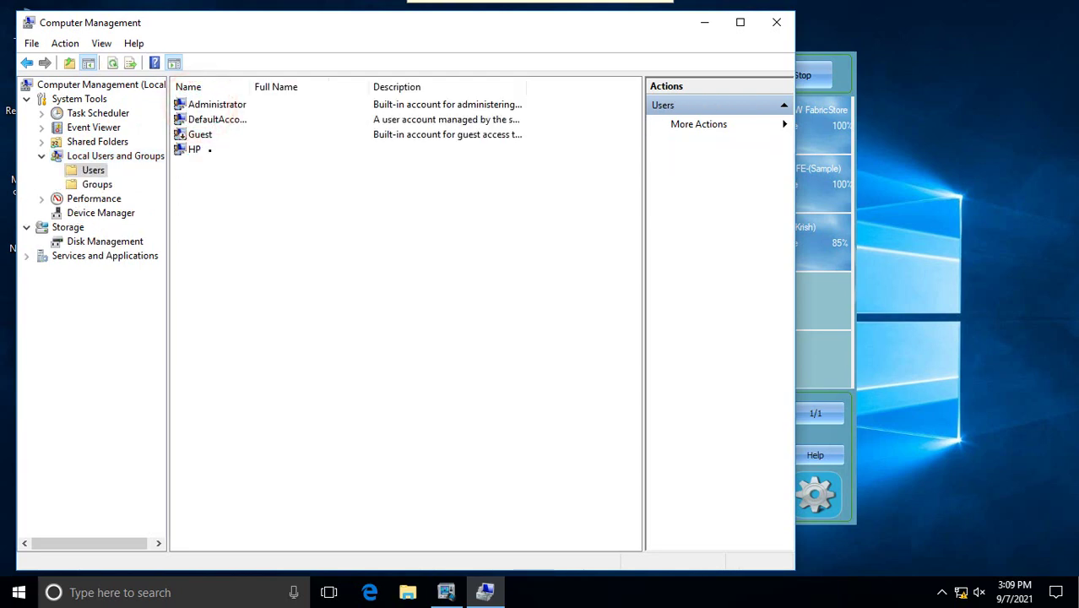
click(208, 149)
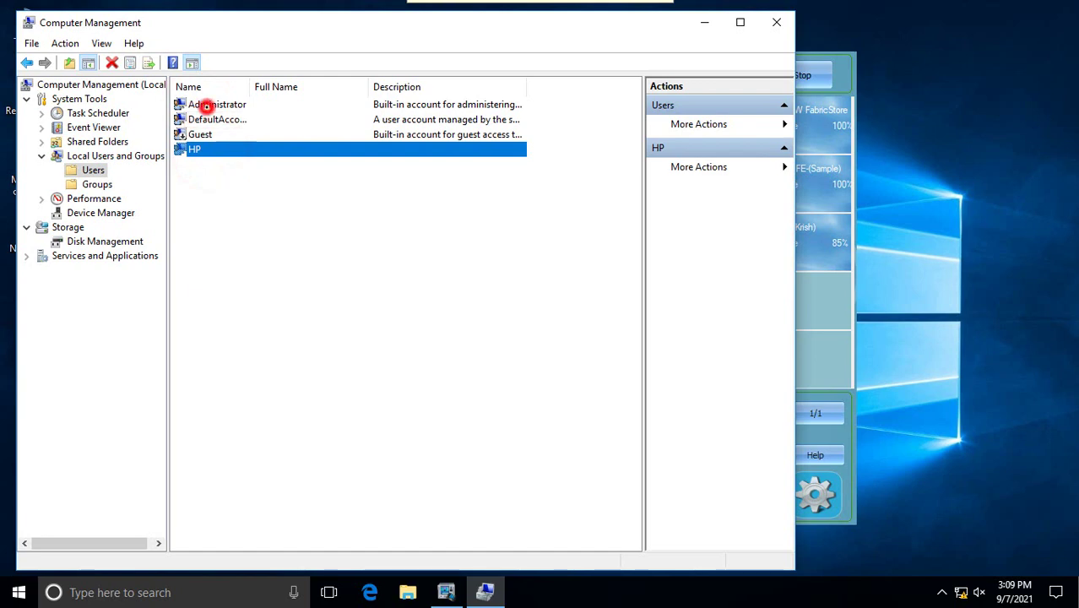
click(206, 105)
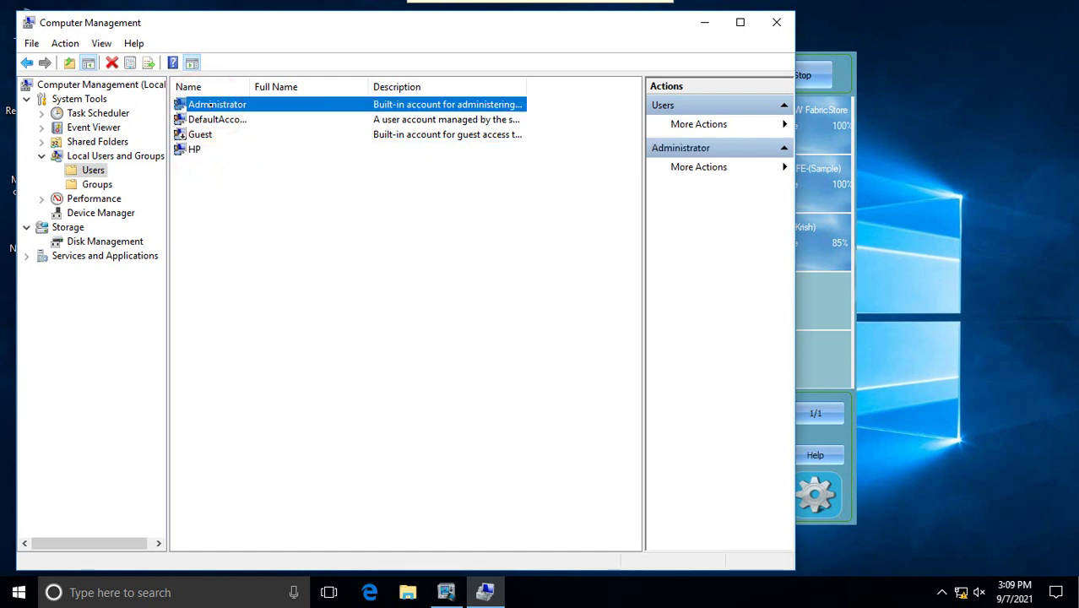
click(194, 152)
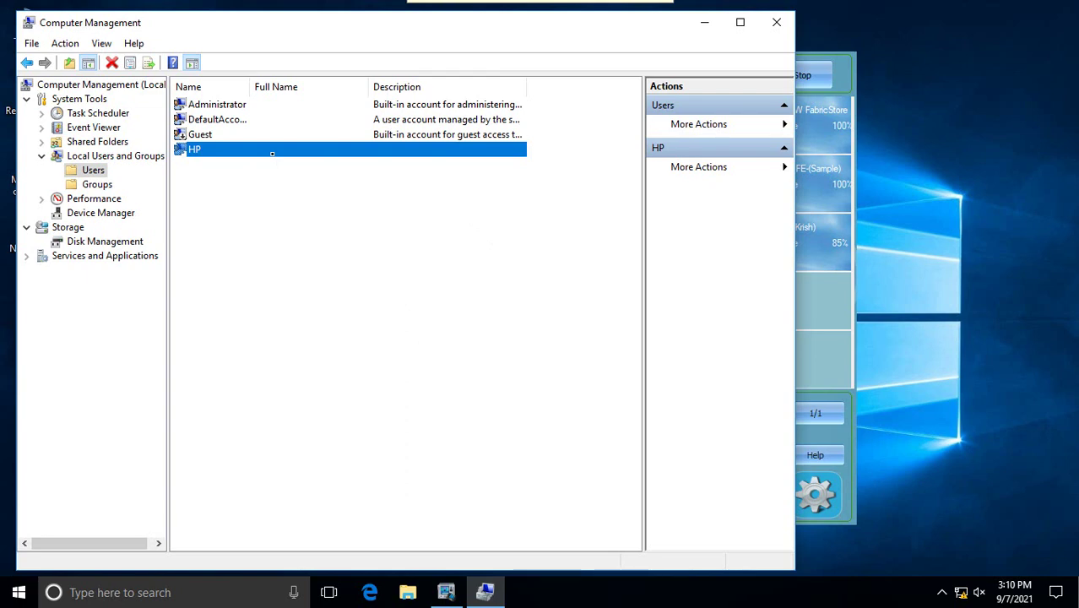
click(788, 23)
Exit and close the VNC session, then launch Remote Desktop Connection with mstsc
click(524, 13)
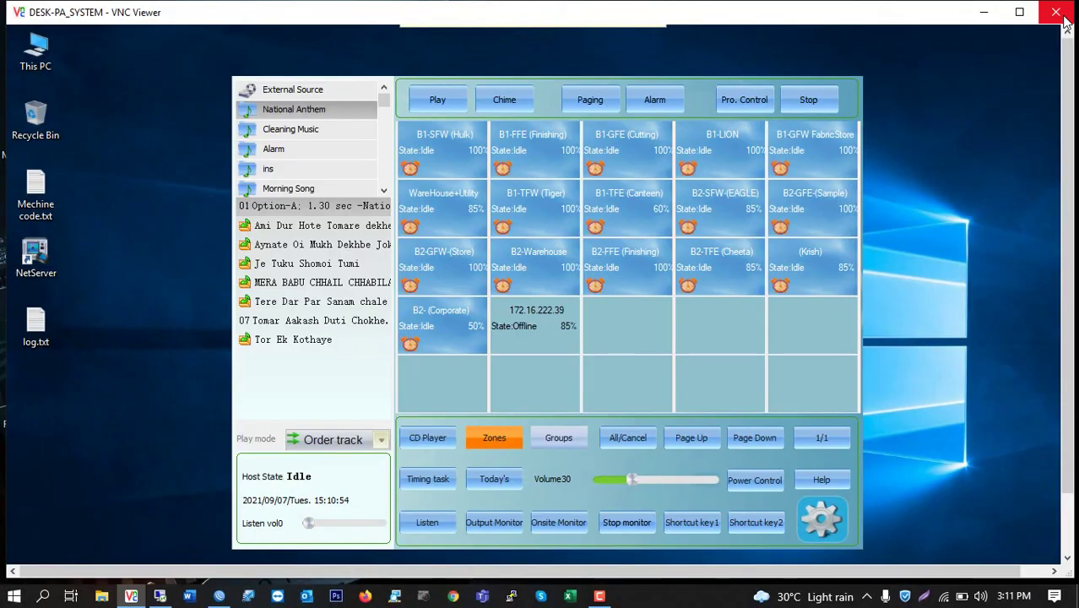
click(1057, 12)
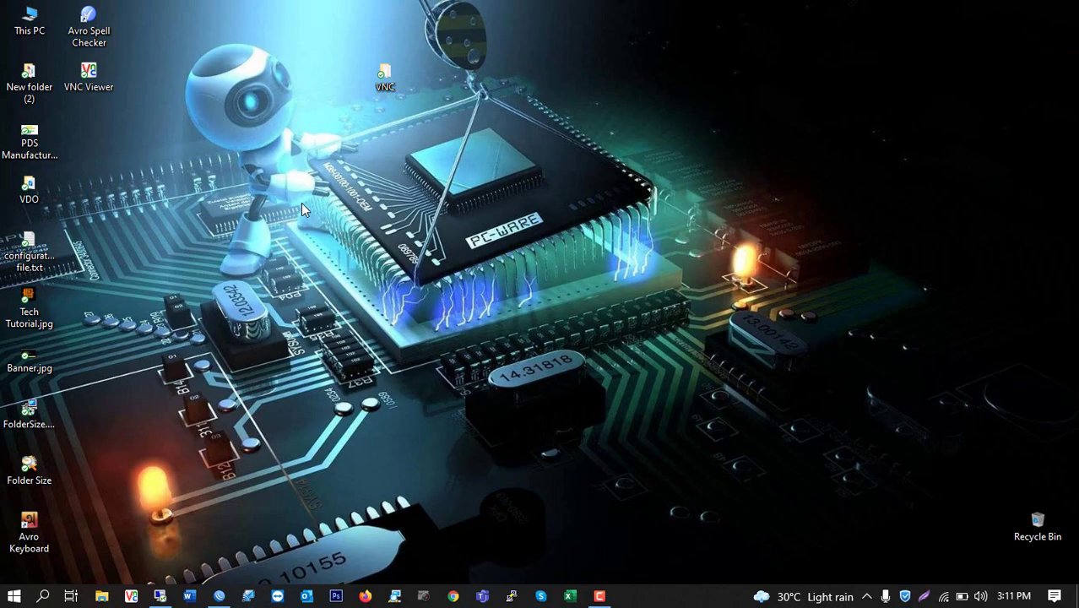
key(super+r)
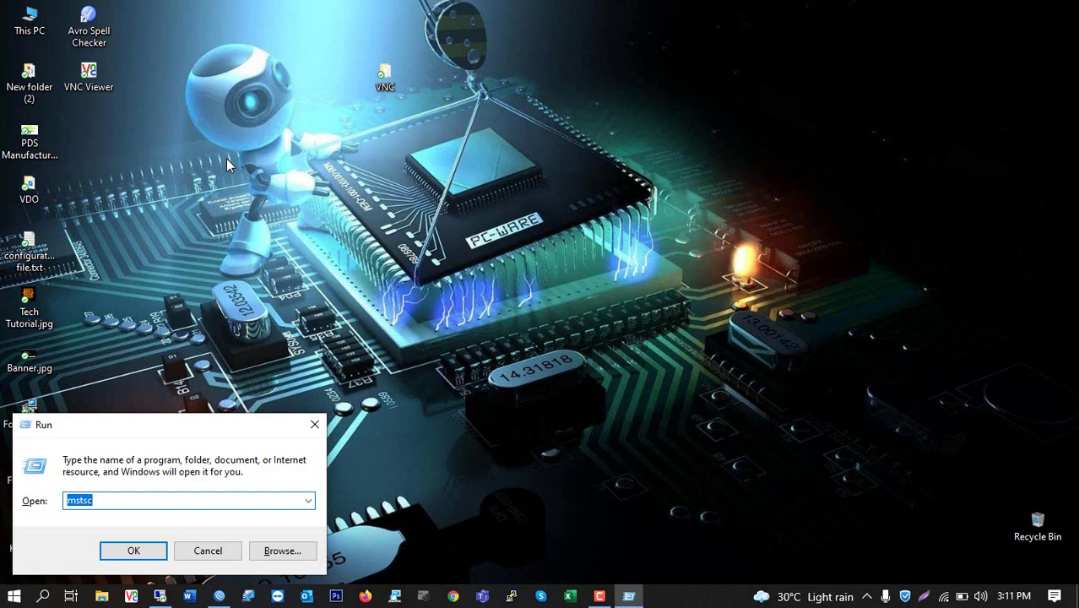
text(mstsc)
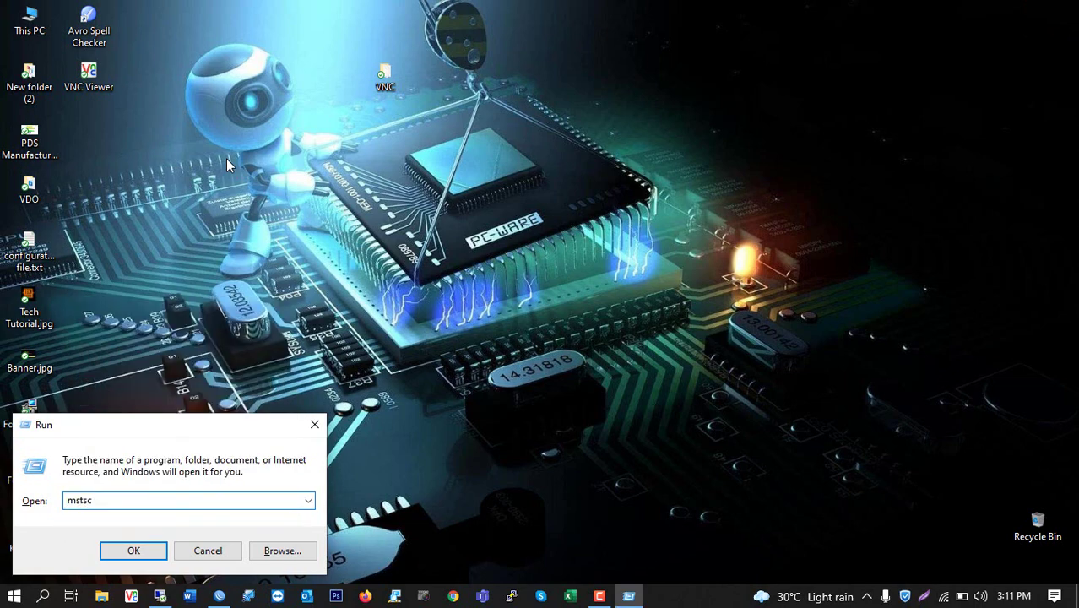
key(Return)
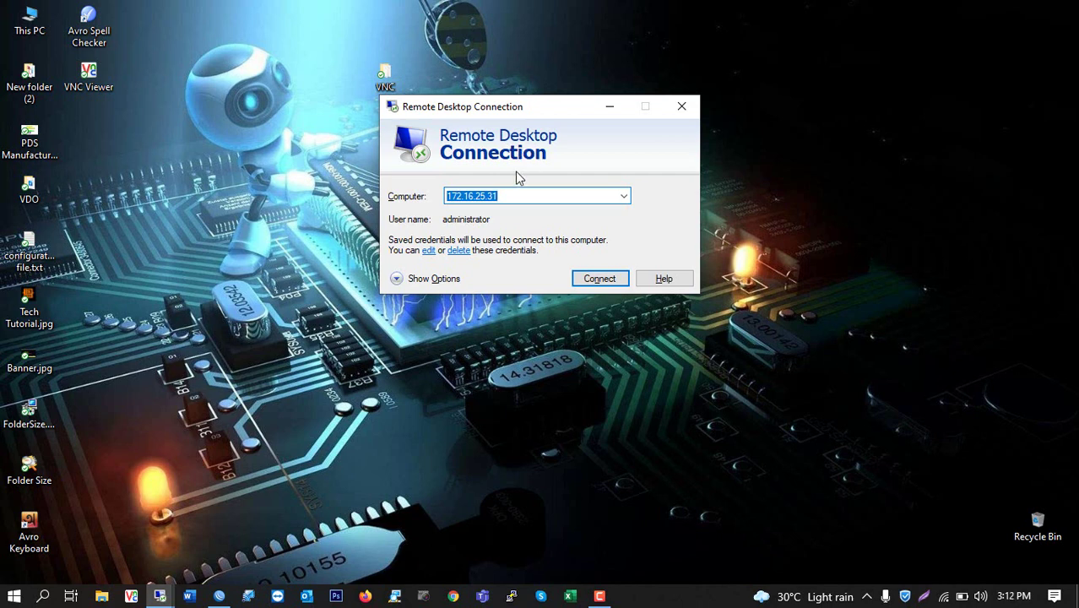
Replace the Computer field with 172.16.222.240 and connect
click(509, 198)
double_click(509, 197)
text(172)
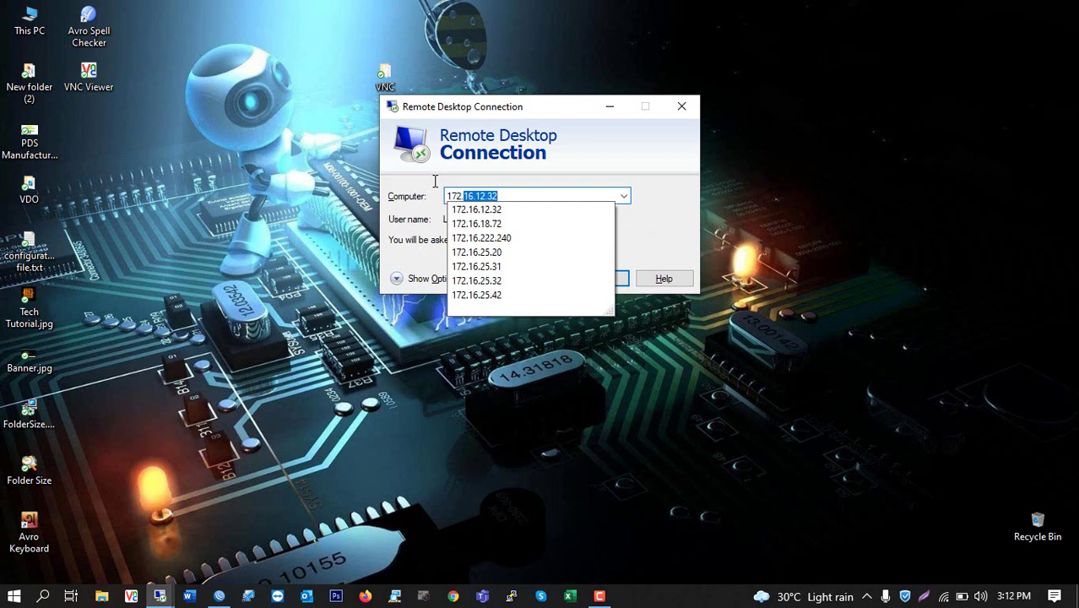
text(.16.222.)
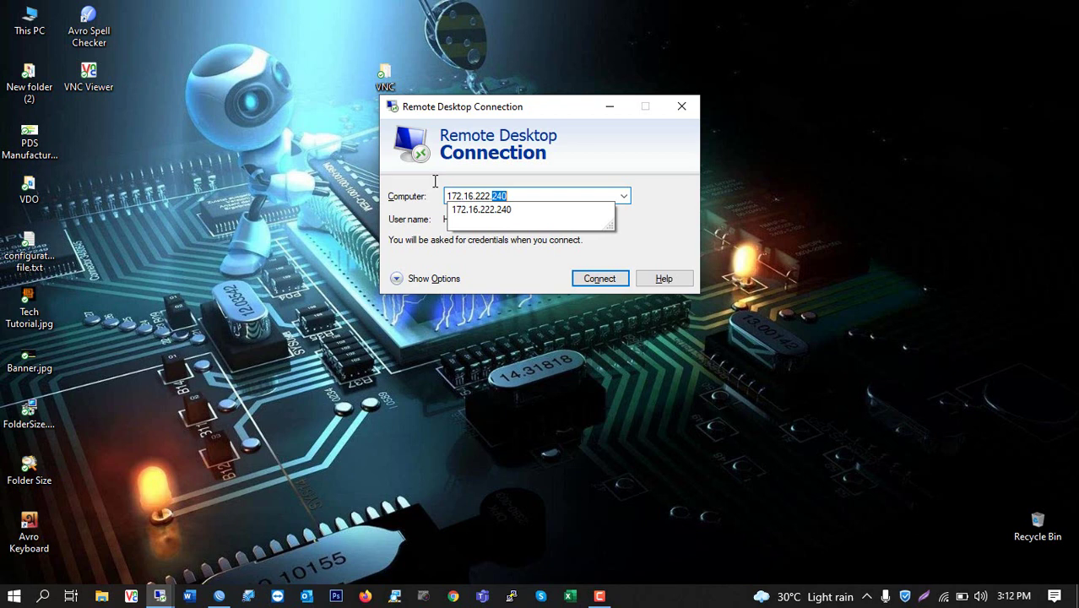
text(240)
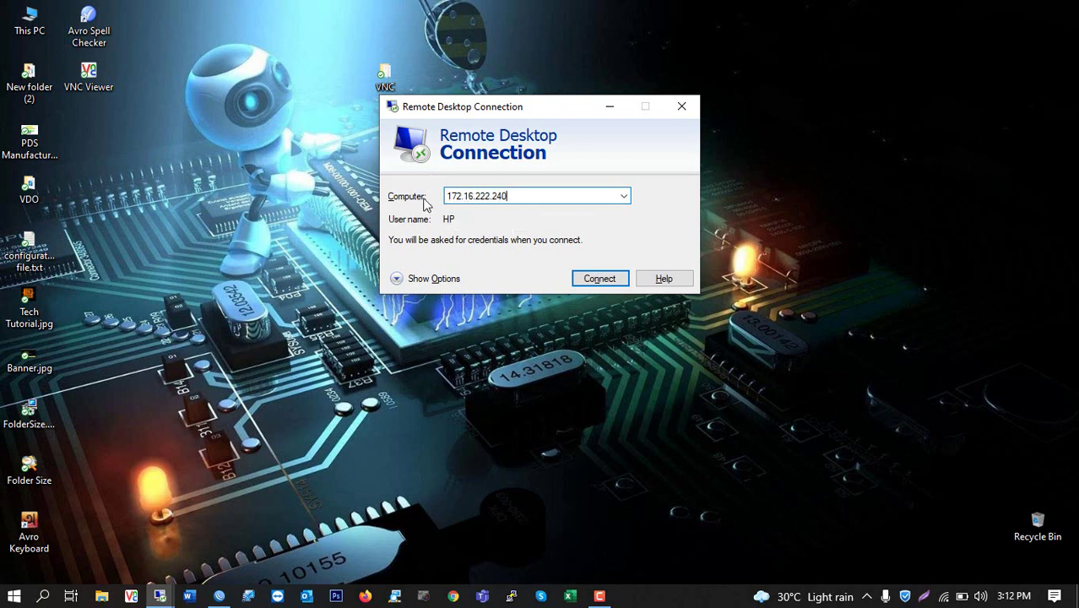
drag(524, 194, 441, 192)
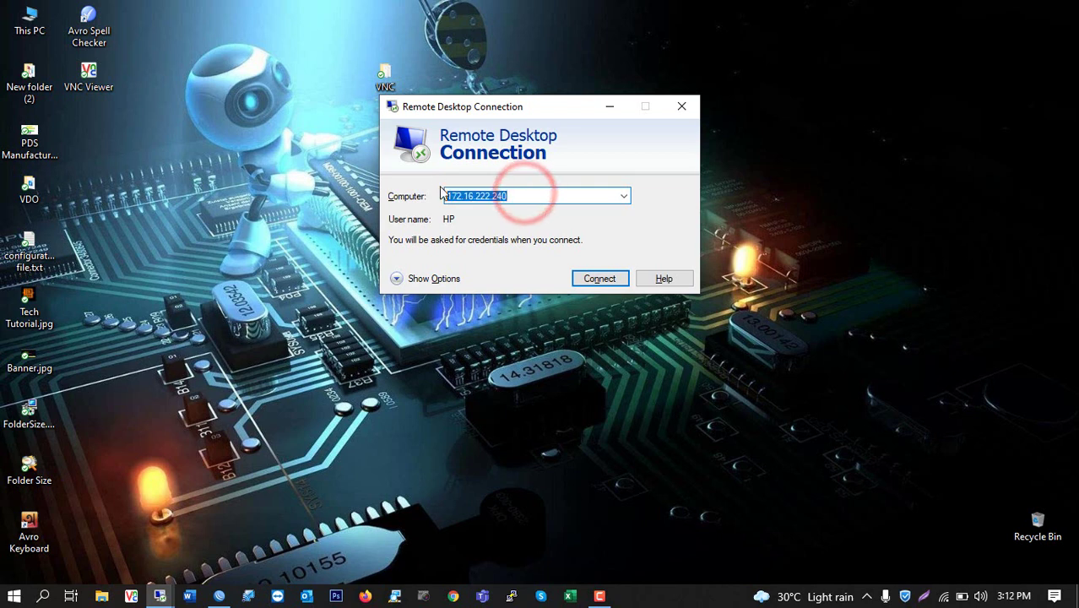
click(451, 222)
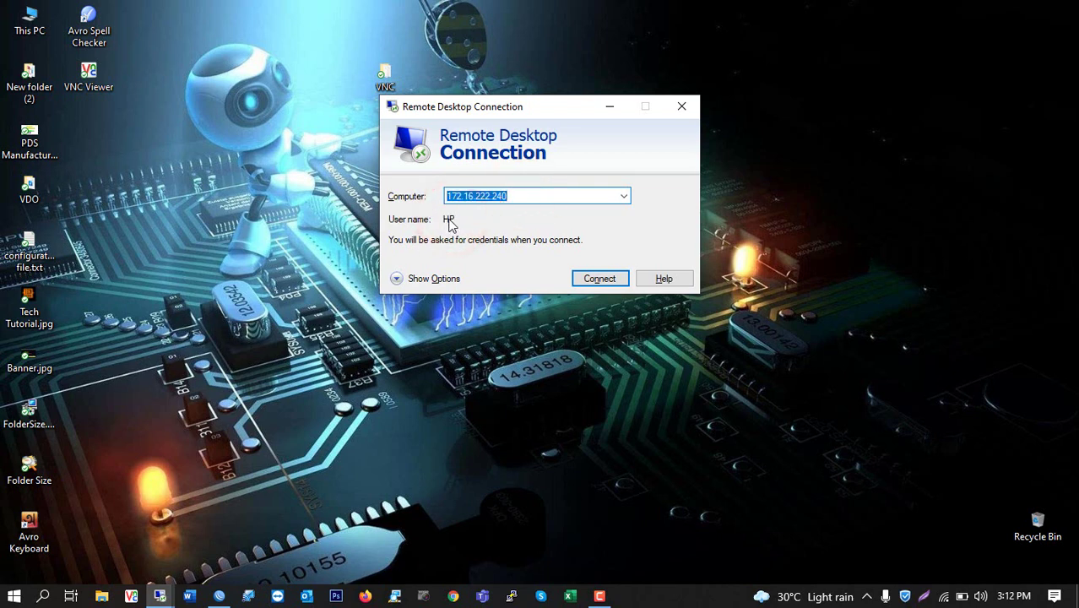
click(581, 284)
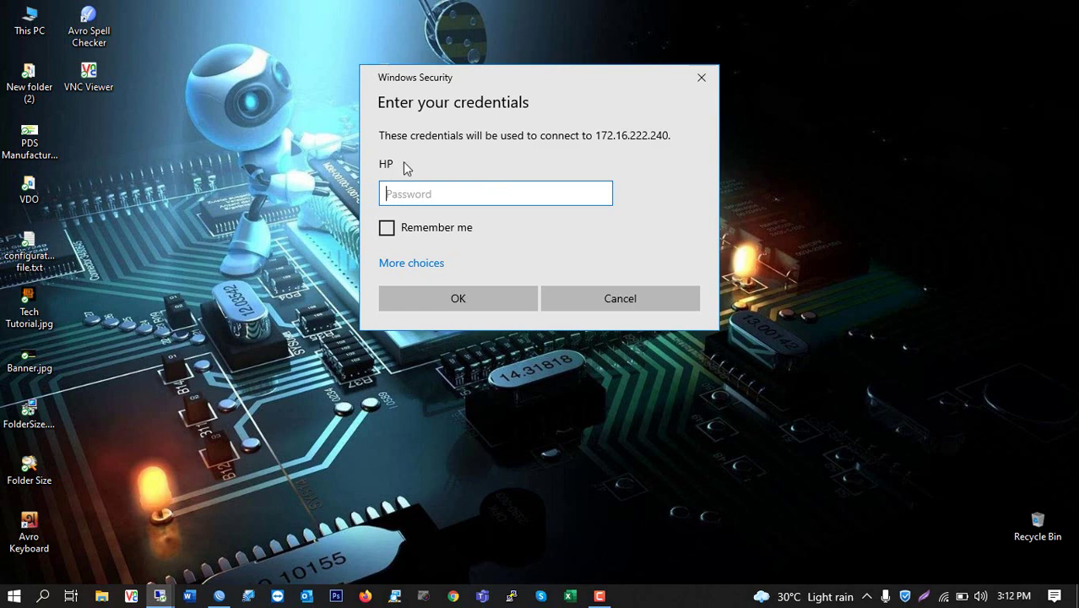
Sign in with a different account, user HP and its password, with Remember me ticked
click(401, 265)
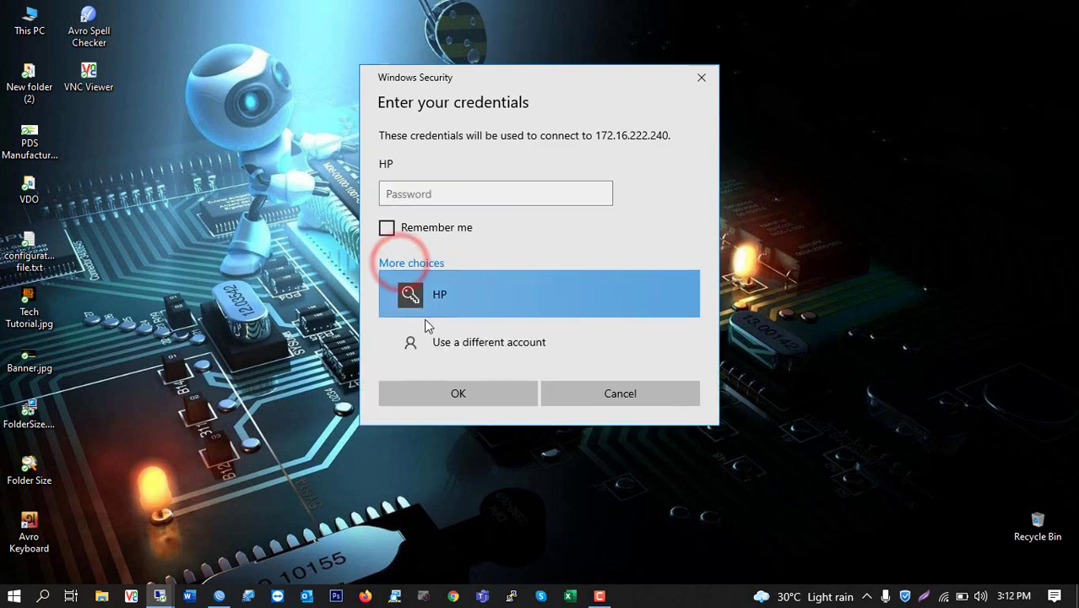
click(467, 342)
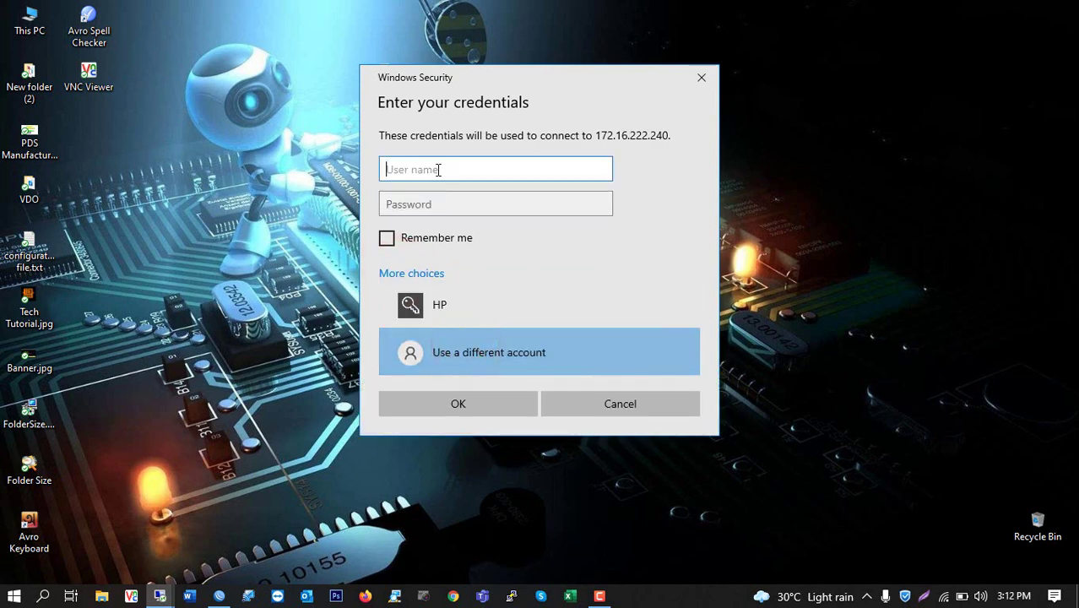
click(437, 211)
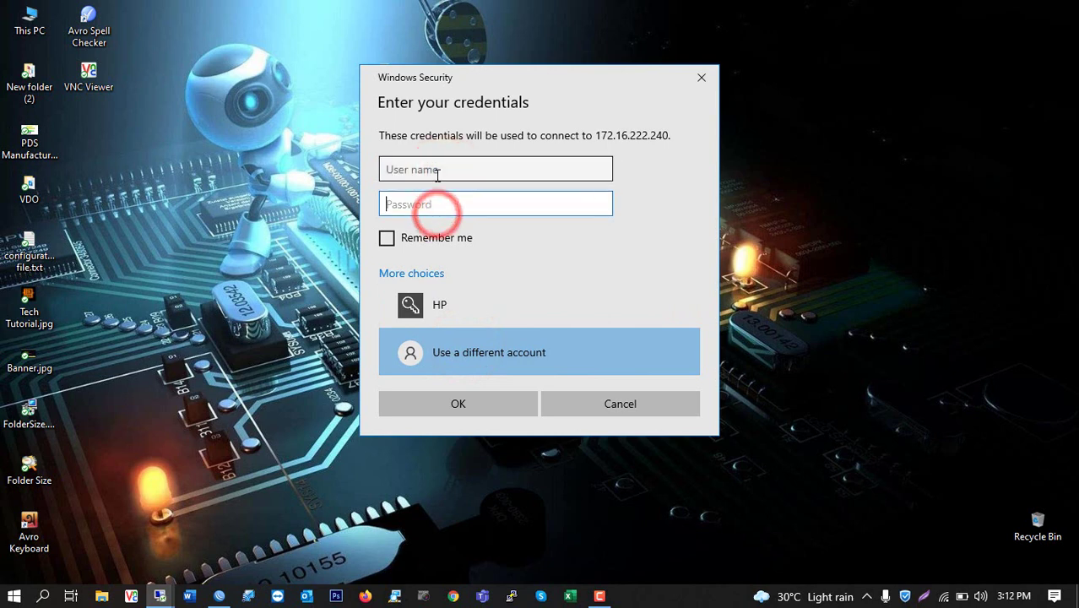
click(438, 171)
text(HP)
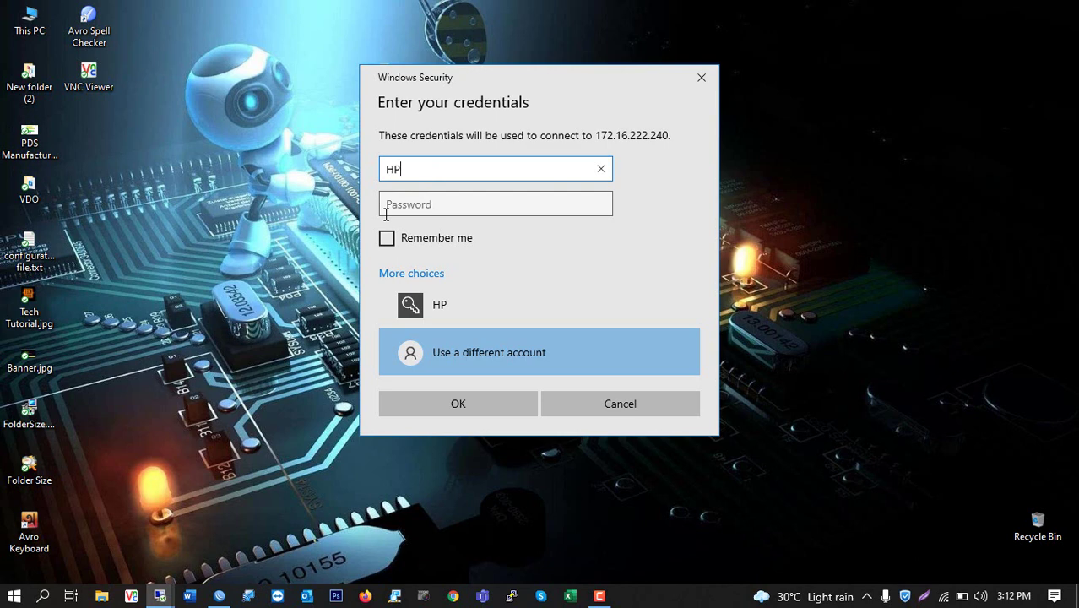
click(443, 205)
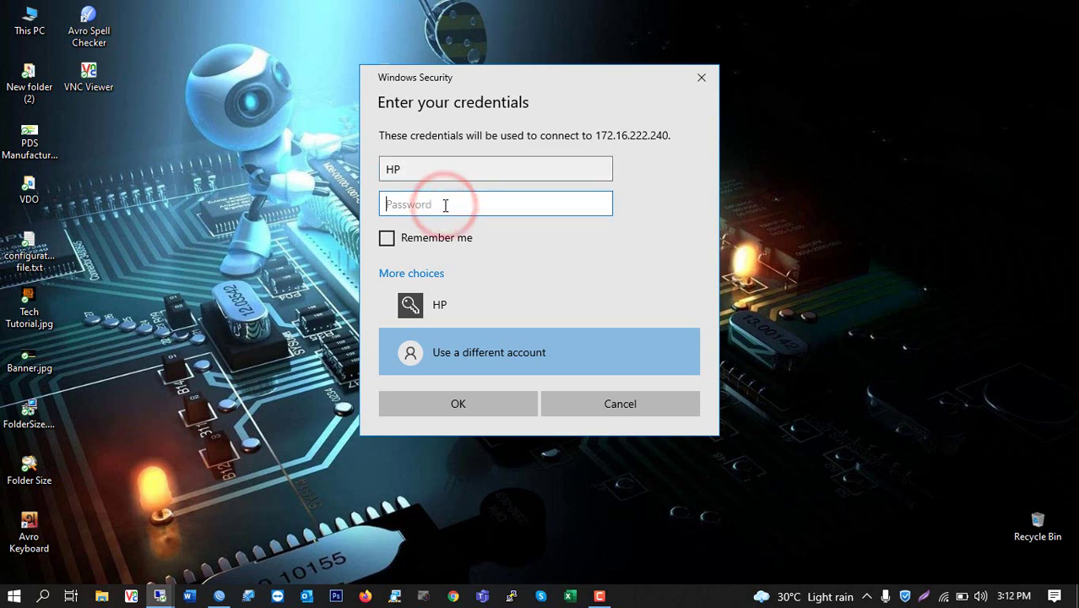
text(a********)
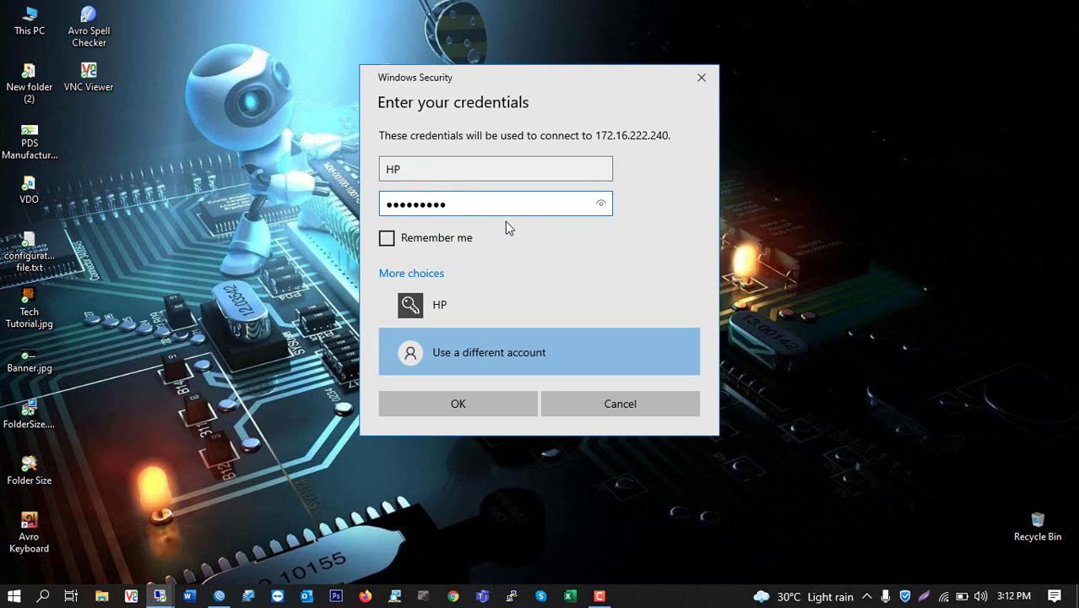
click(386, 239)
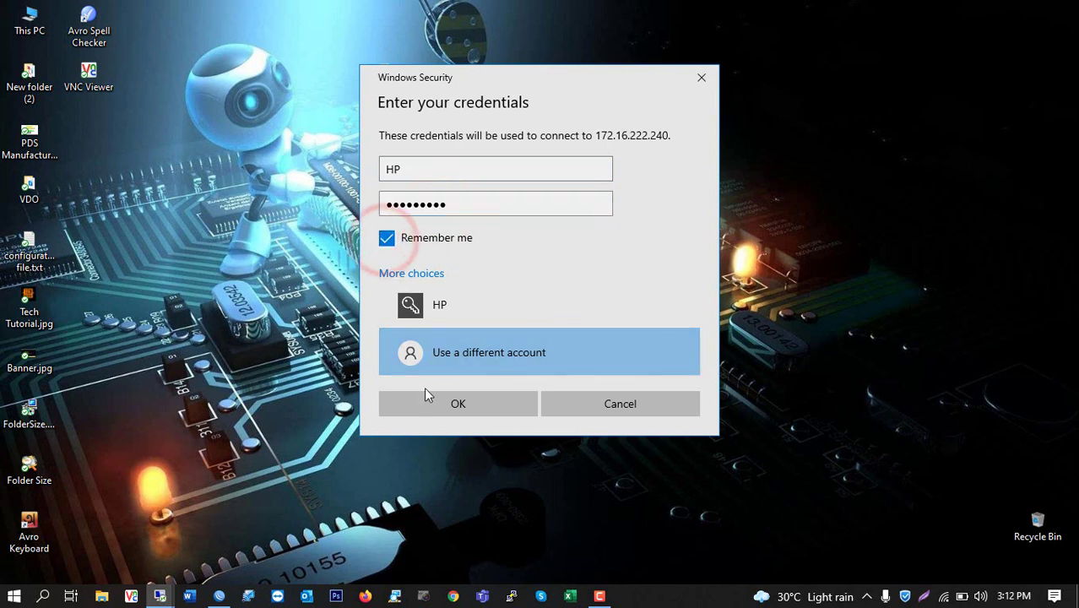
click(446, 404)
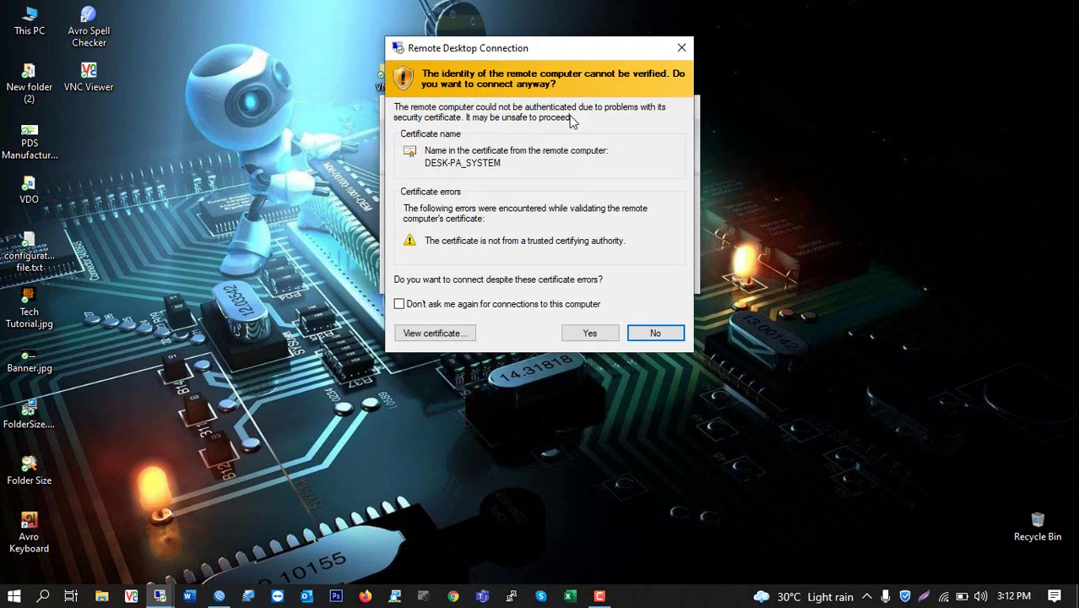
Tick 'Don't ask me again for connections to this computer' and accept the certificate warning
click(399, 304)
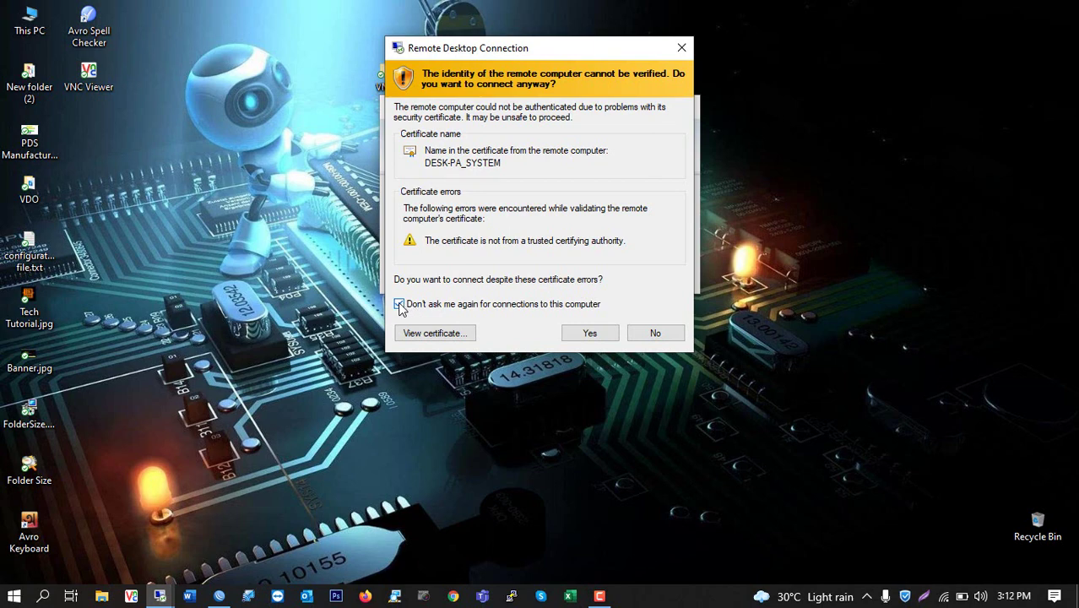
click(593, 330)
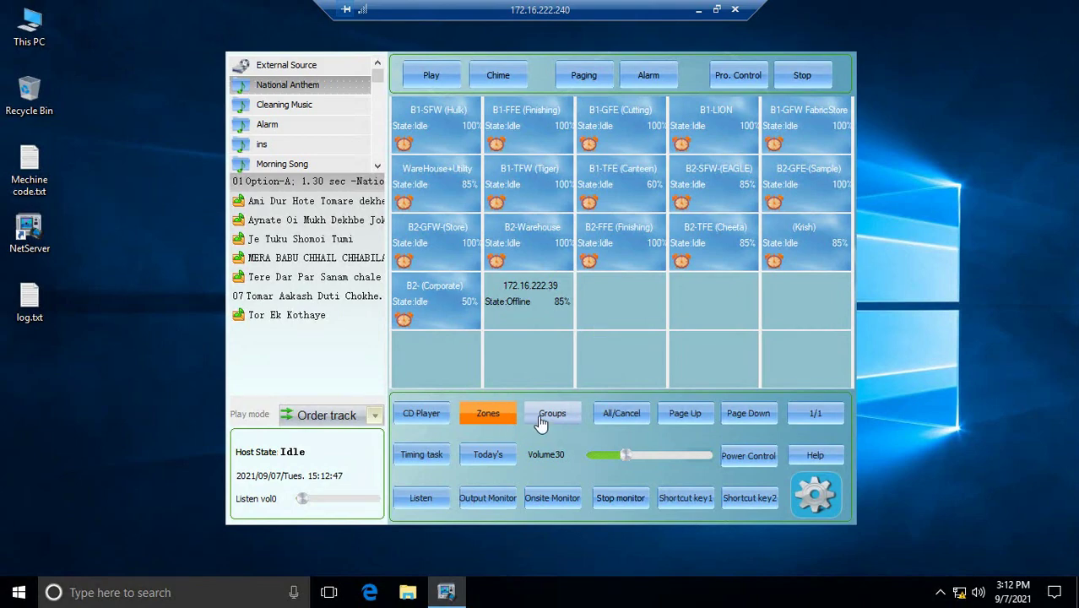
Refresh the 172.16.222.240 remote desktop so the zone paging control program shows
right_click(900, 141)
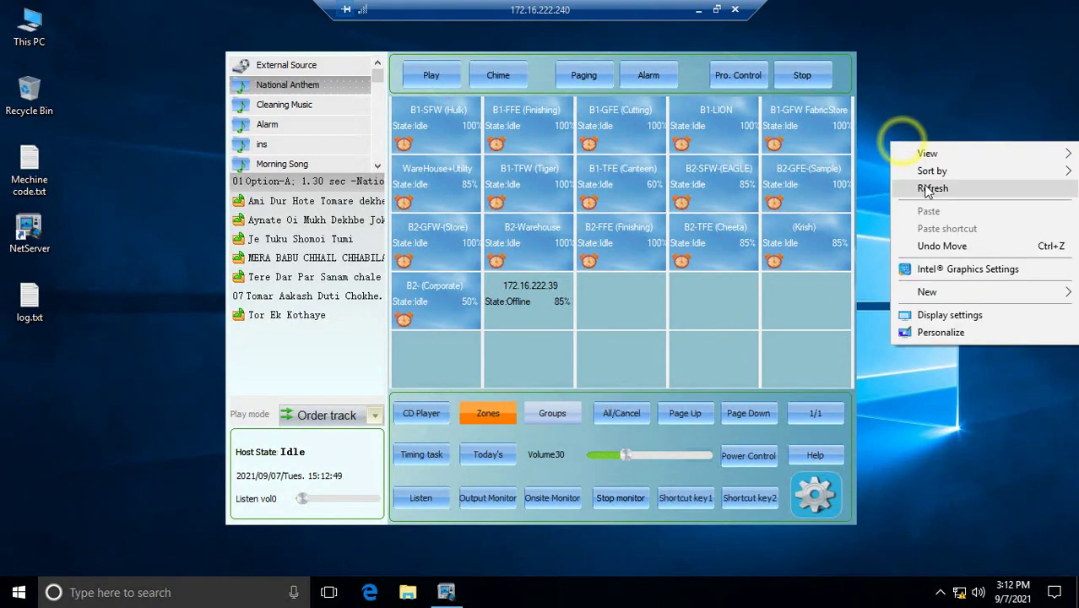
click(924, 184)
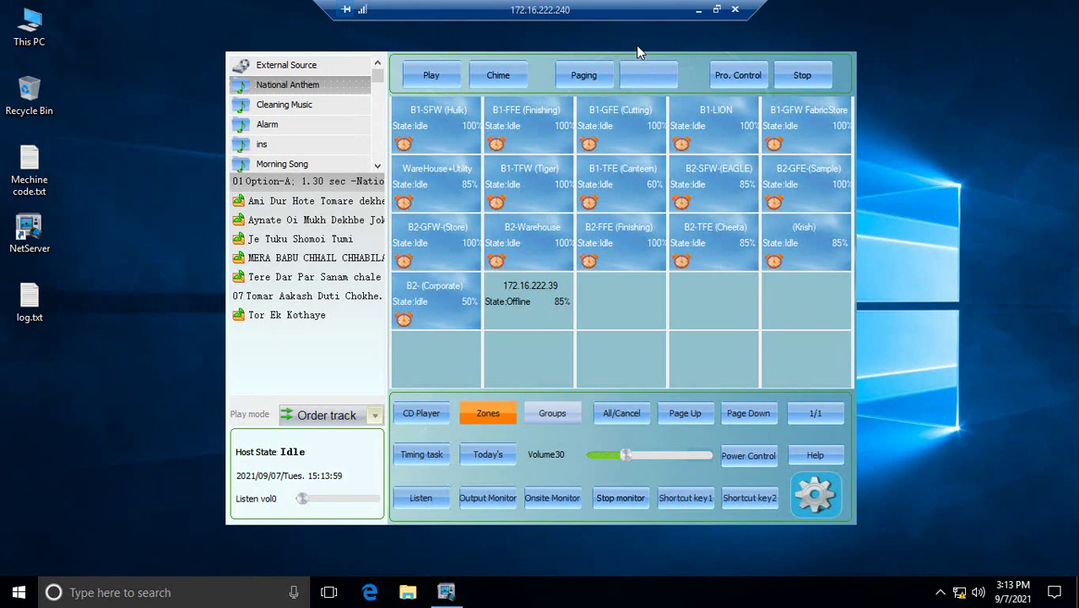
Close the 172.16.222.240 session from the connection bar and refresh the local desktop
click(735, 9)
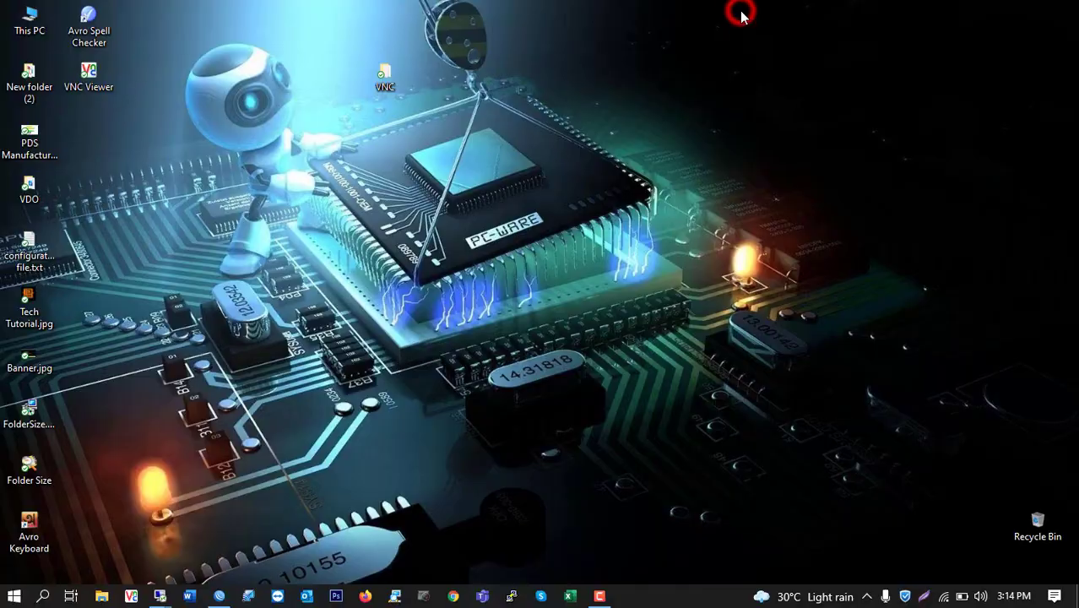
right_click(602, 63)
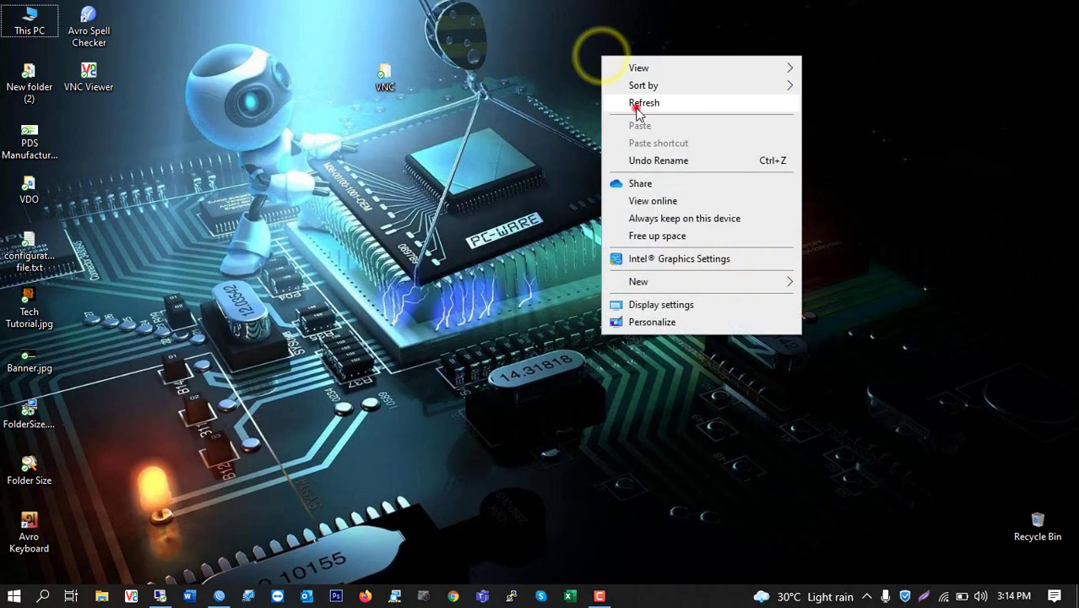
click(636, 106)
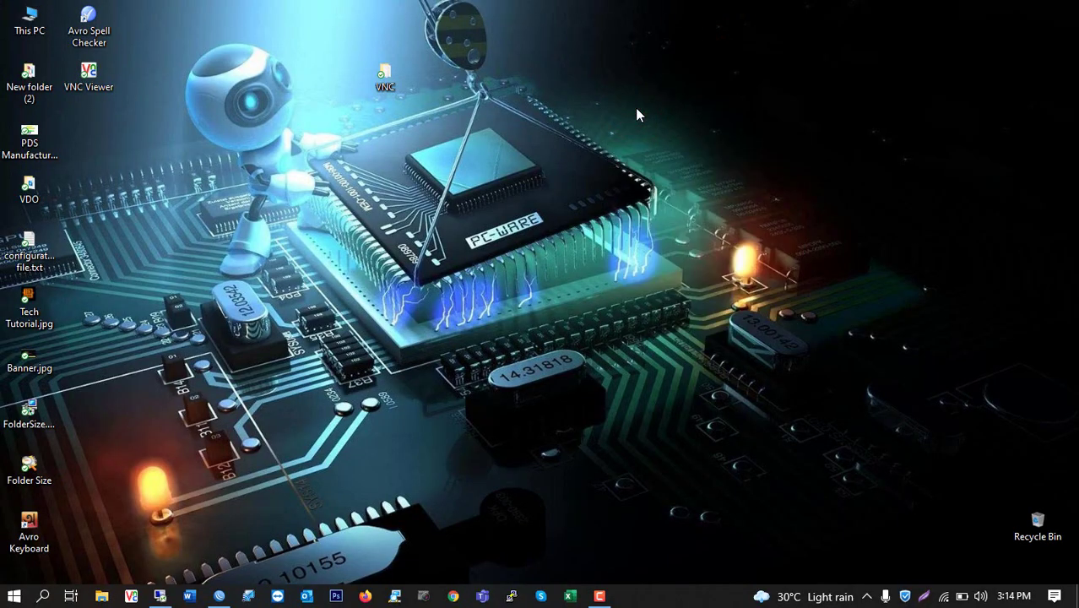